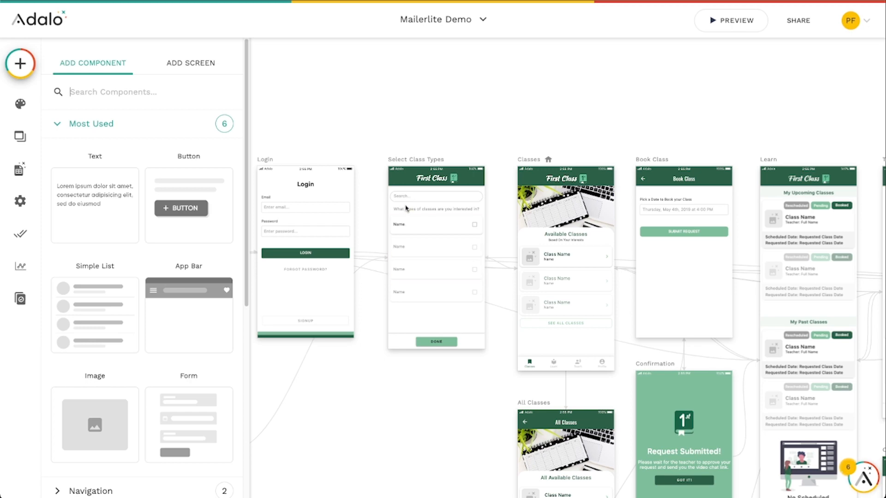
Examine the app's Signup screen and its signup form on the canvas
scroll(410, 211, up, 5)
click(350, 103)
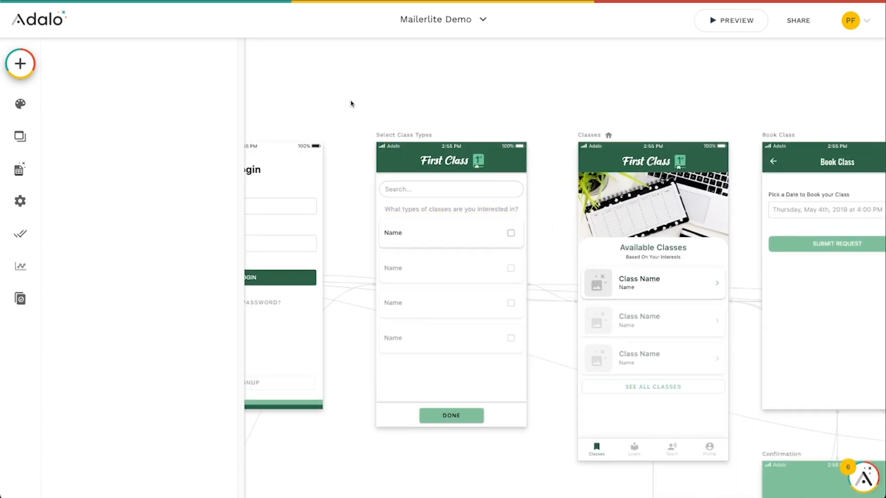
drag(332, 81, 565, 86)
drag(341, 118, 414, 97)
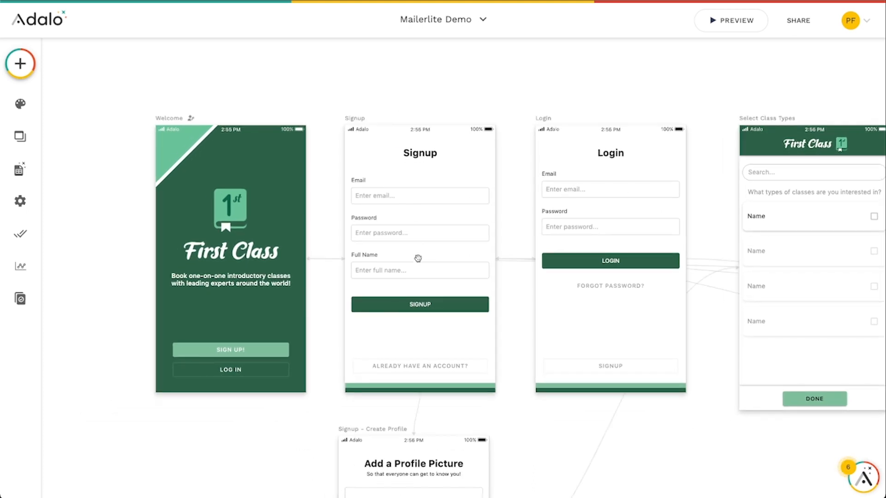
click(419, 305)
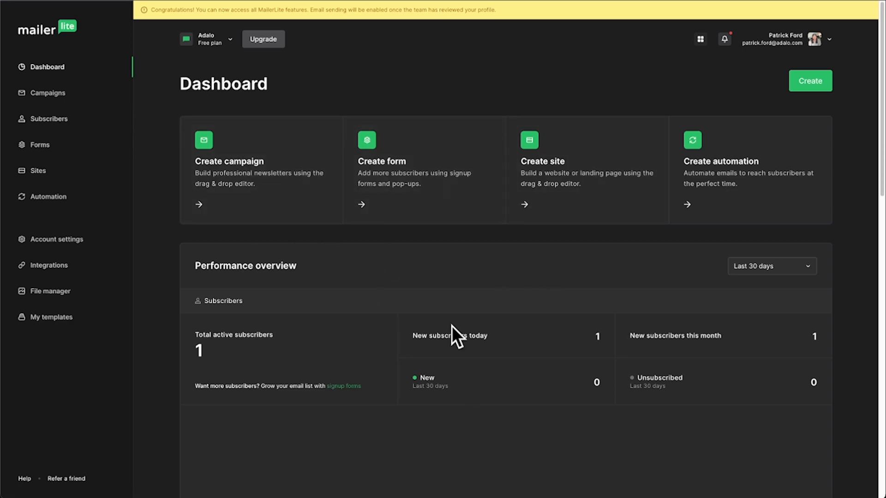
Create a subscriber segment named Users and save its changes
click(49, 120)
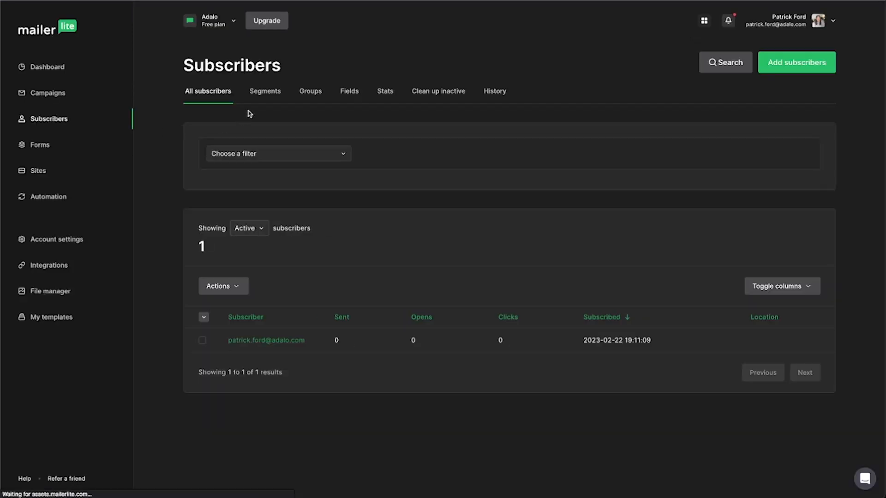
click(266, 94)
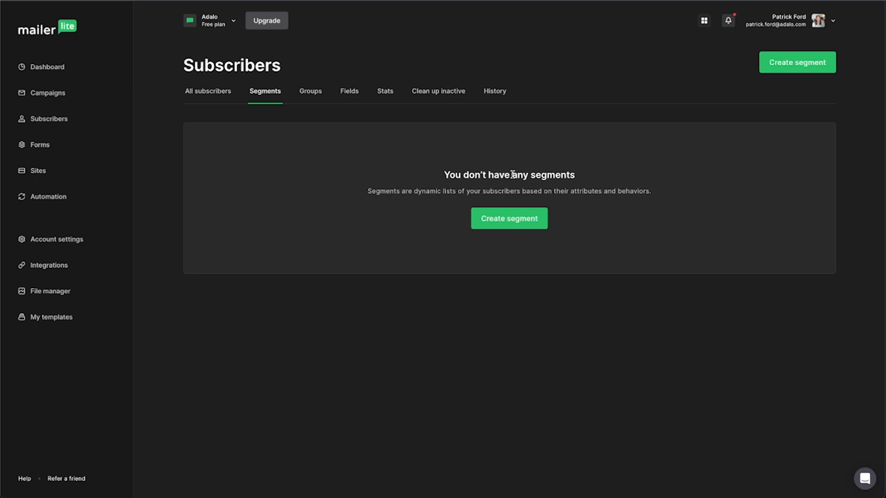
click(510, 220)
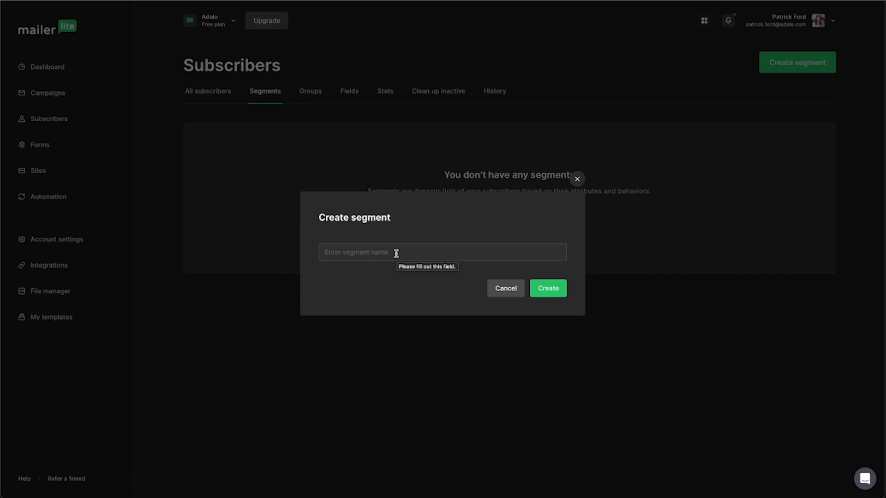
text(A)
key(BackSpace)
text(Users)
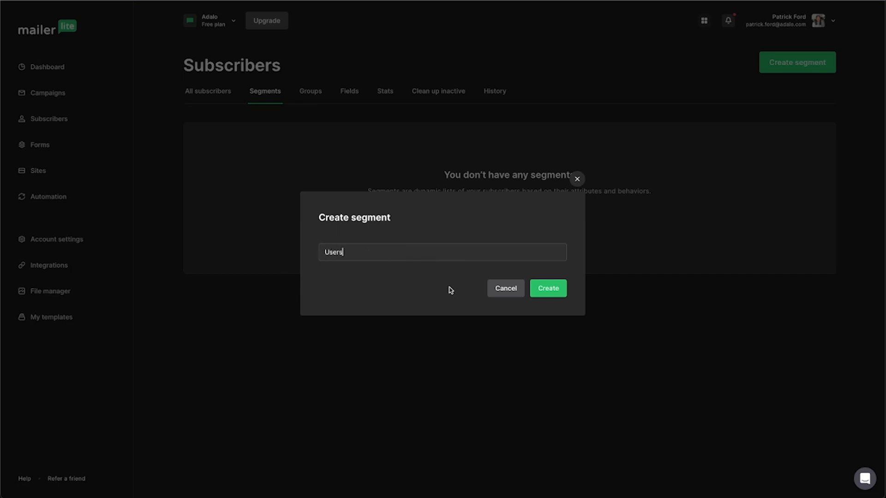
click(548, 289)
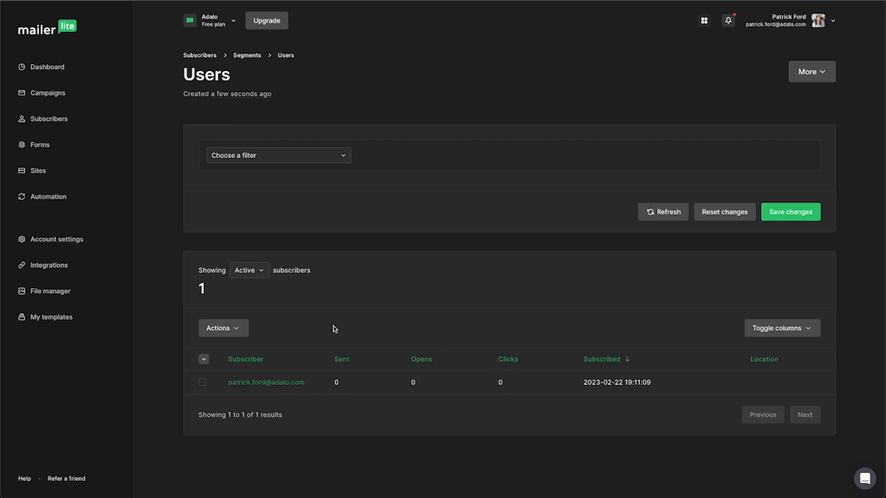
click(778, 214)
Generate a new API token named First Class, accepting the API token terms of use
click(50, 267)
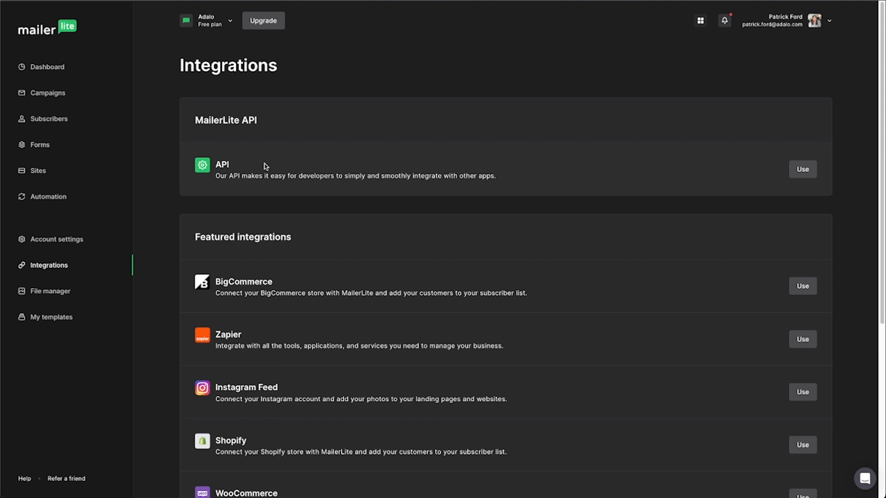
click(803, 170)
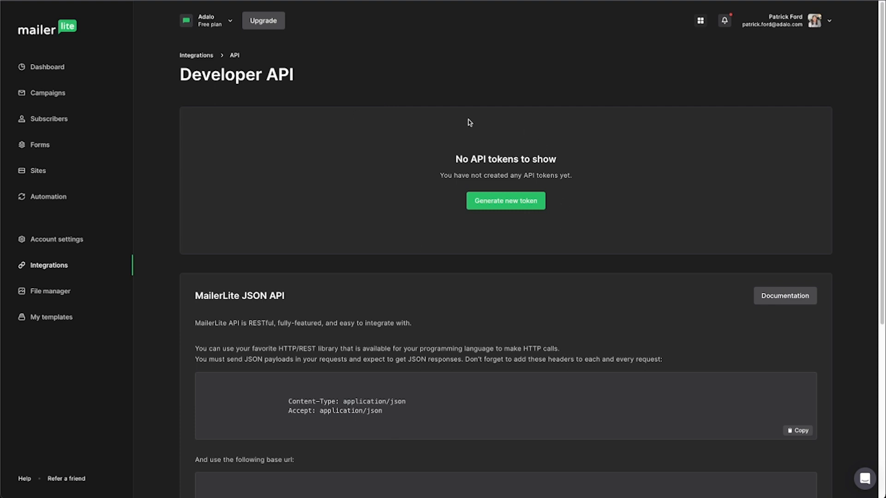
click(503, 203)
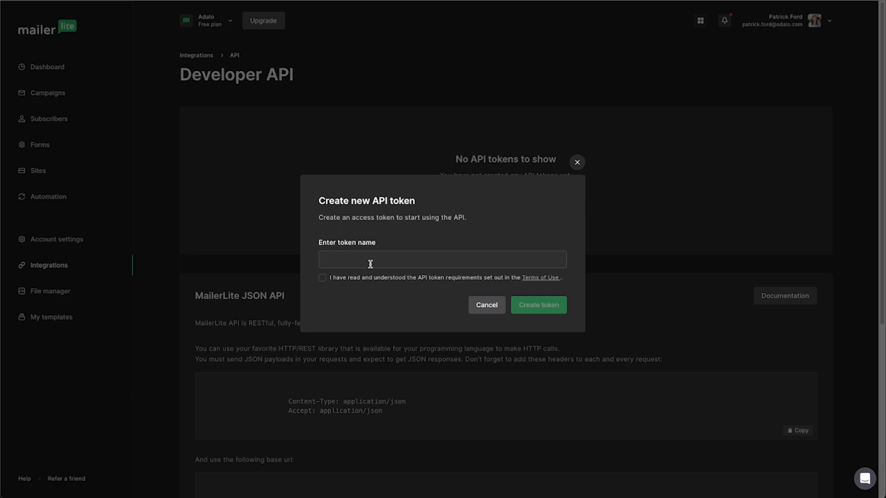
text(First Class)
click(323, 278)
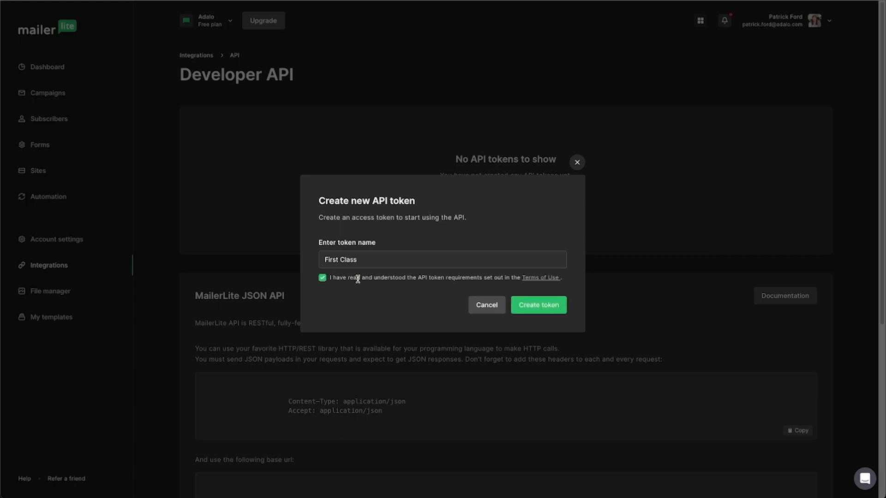
click(540, 305)
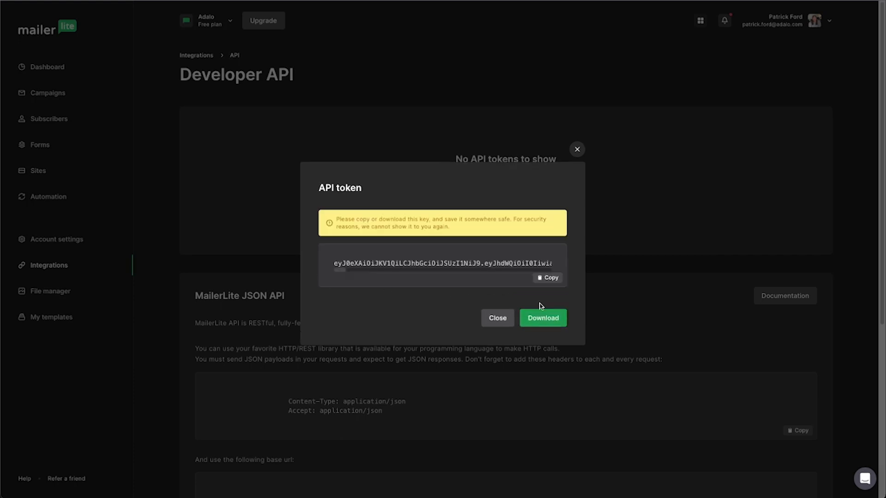
Copy the generated API token and close the token dialog
click(546, 279)
click(550, 279)
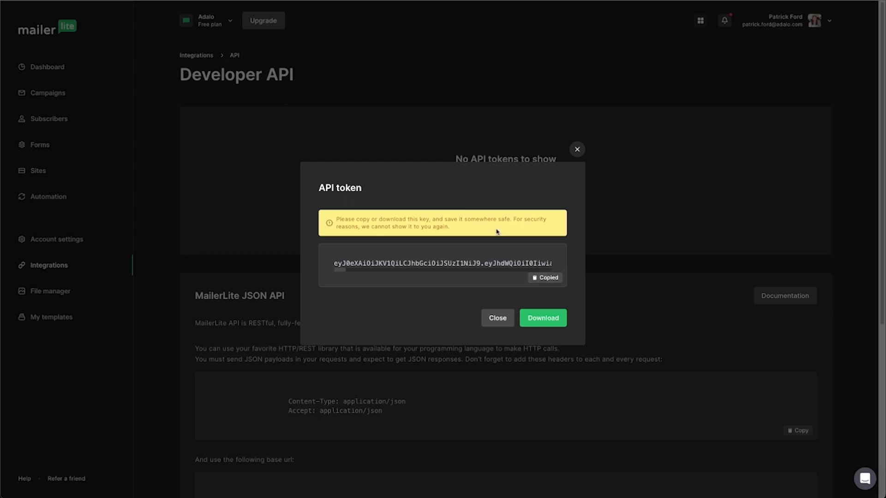
click(497, 318)
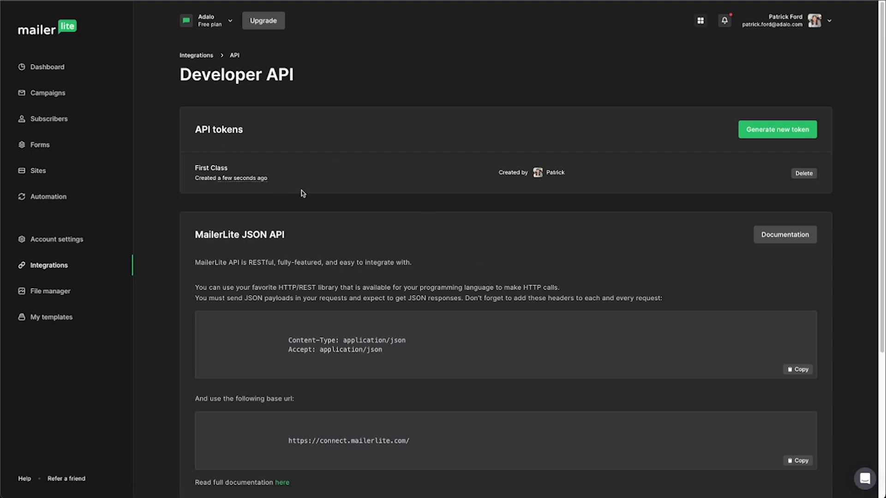
scroll(389, 317, down, 3)
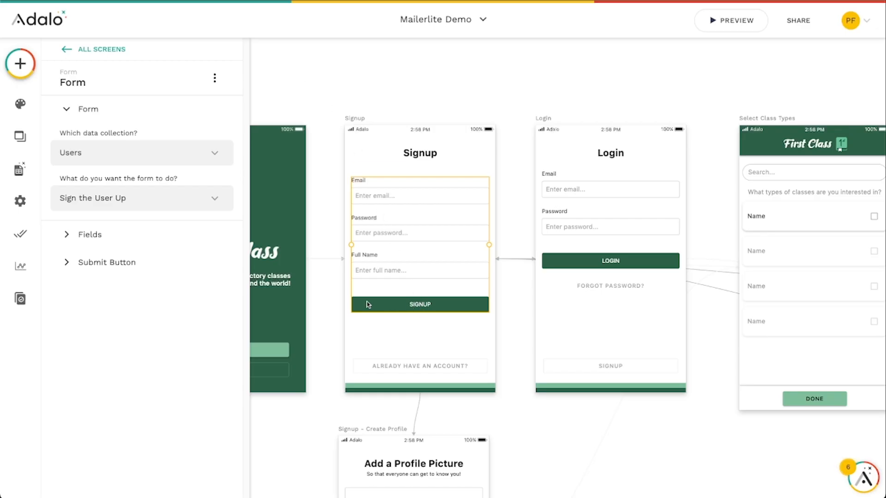
Start a new custom action among the signup form's submit button click actions
click(81, 262)
click(141, 336)
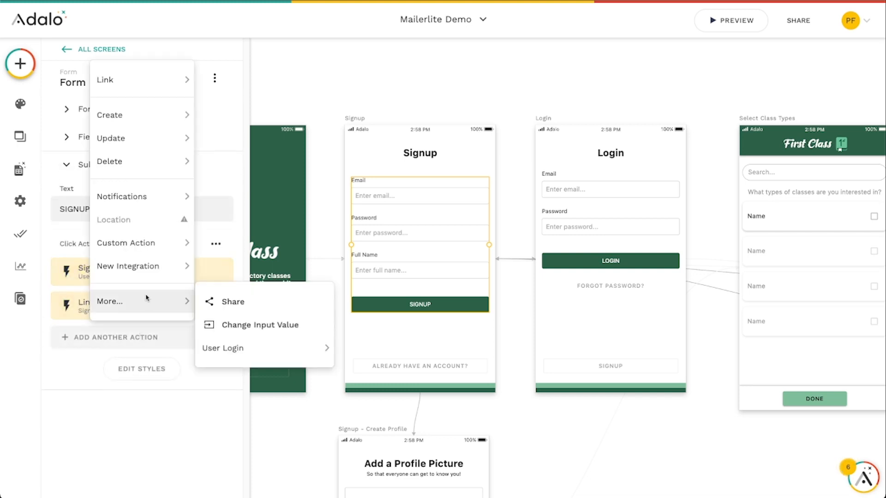
mouse_move(187, 242)
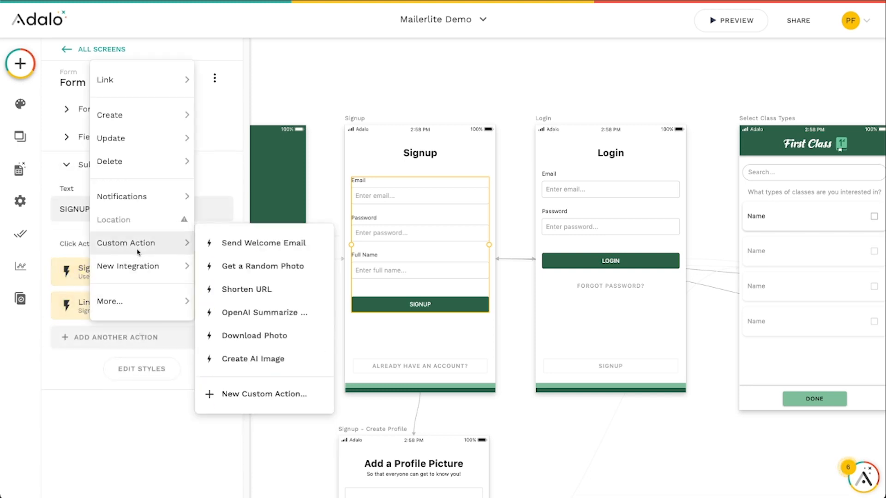
click(272, 392)
Name the custom action Add Subscriber, choose its action type, and continue to the API request
click(310, 228)
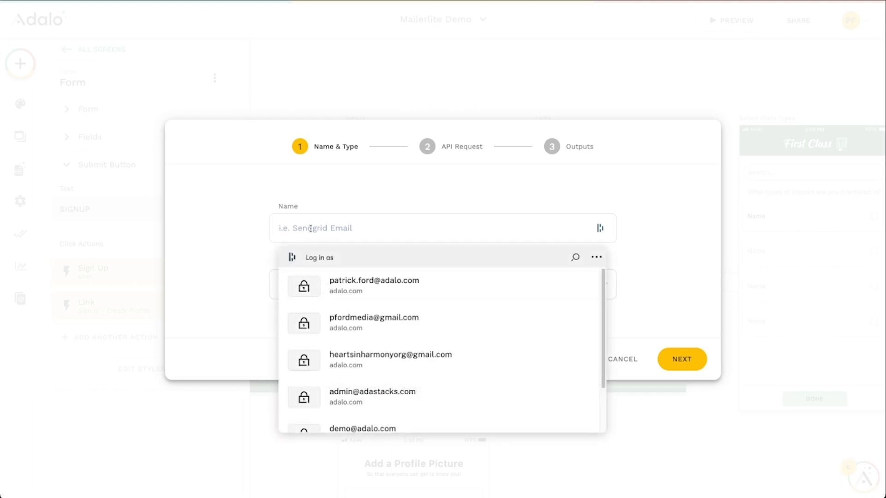
text(Add Subscri)
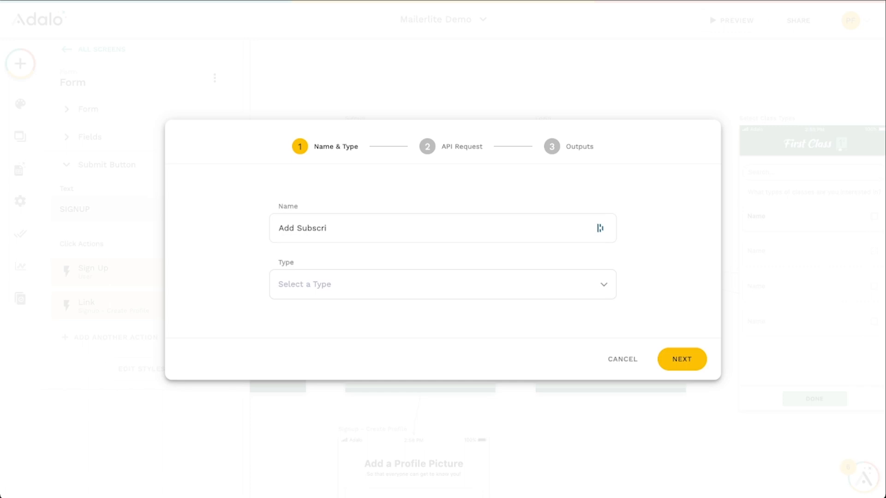
text(ber)
click(328, 292)
click(320, 187)
click(682, 359)
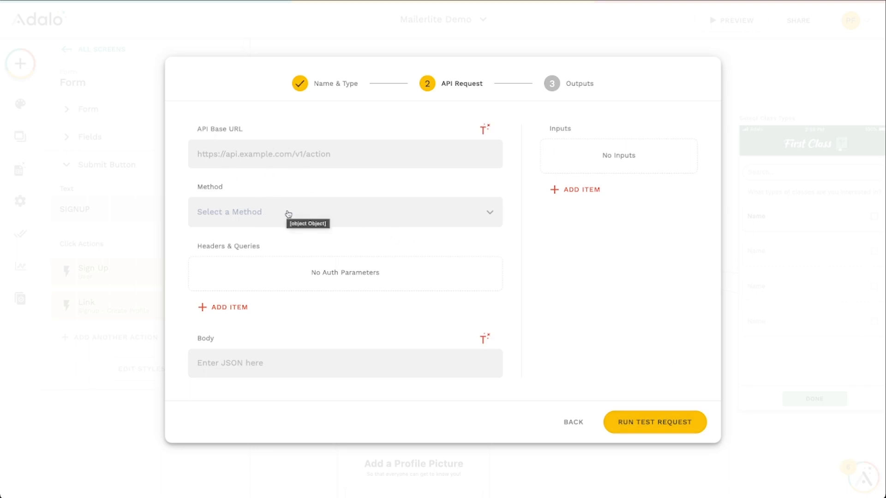
Add a header item to the request's headers and queries
click(230, 310)
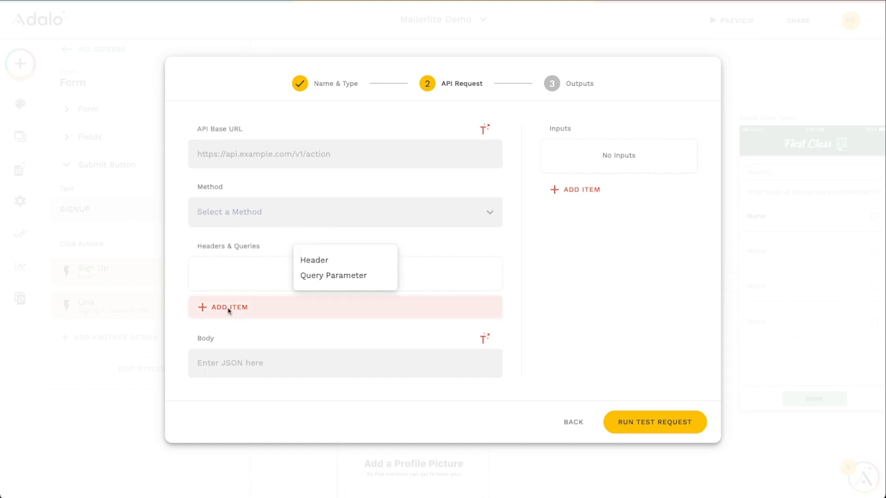
click(320, 262)
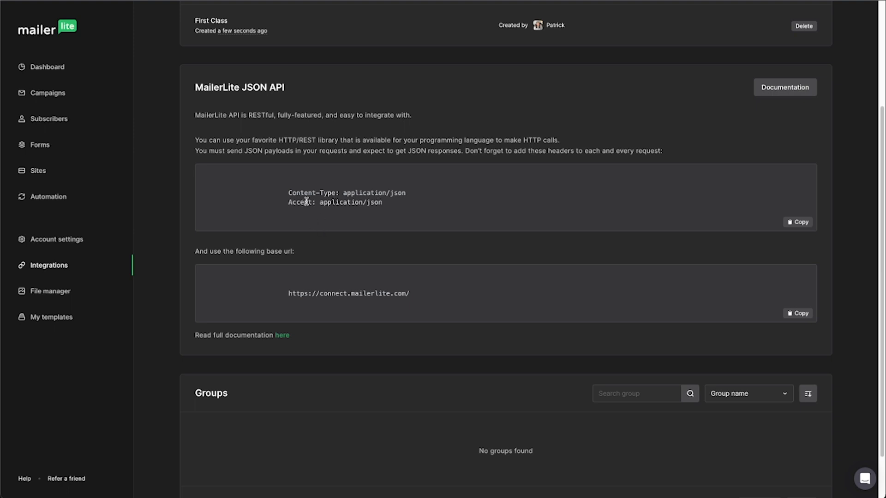
Consult the MailerLite API documentation's authentication section for the required header format
click(282, 337)
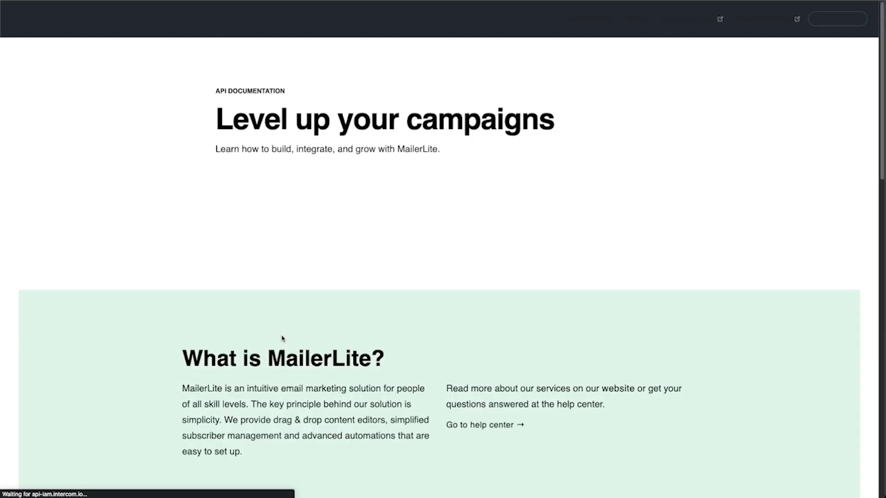
scroll(443, 212, down, 4)
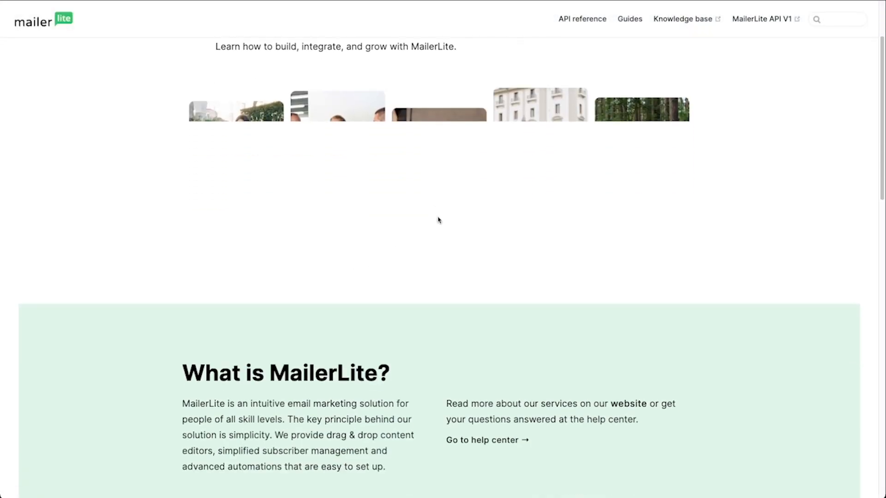
scroll(426, 253, up, 3)
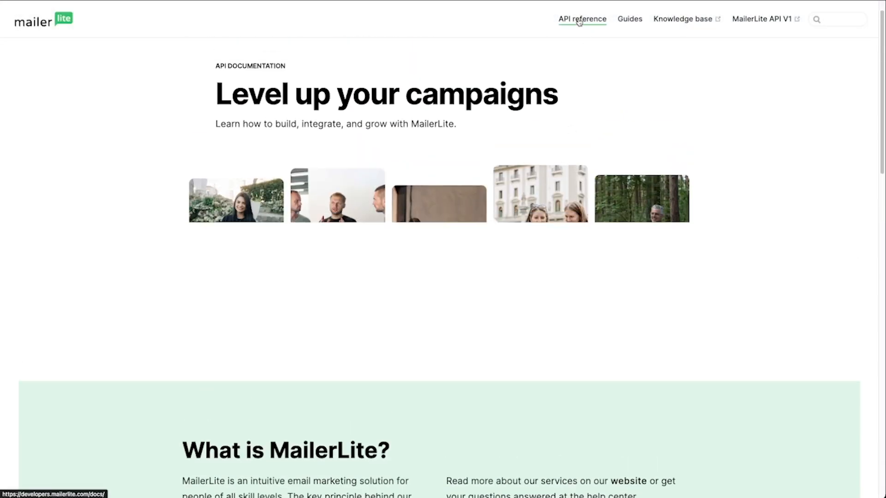
click(579, 20)
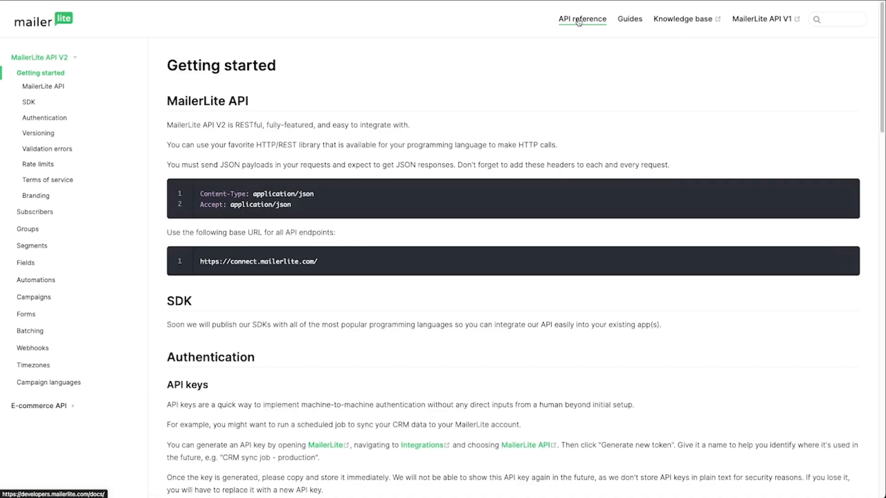
click(43, 119)
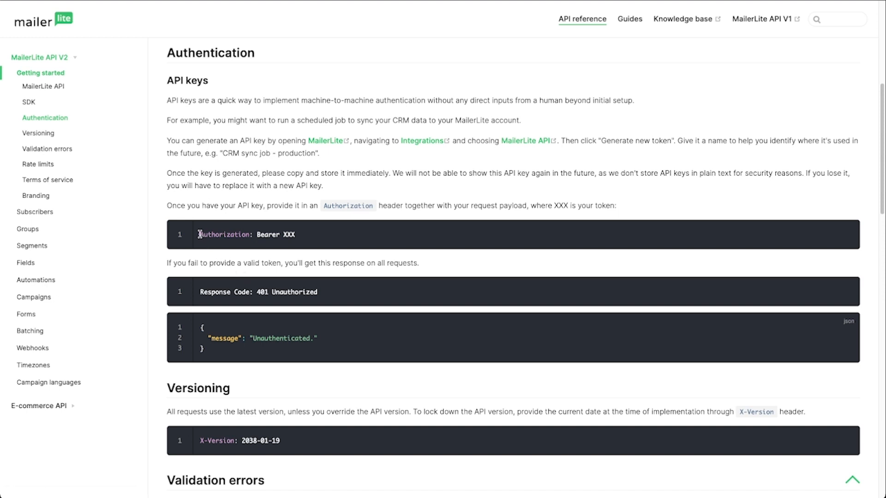
drag(200, 234, 282, 233)
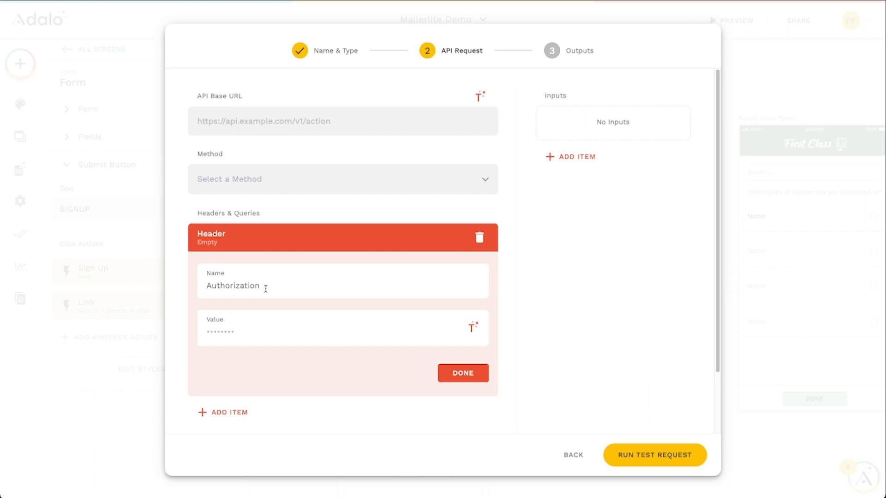
Set the header name to Authorization and its value to Bearer followed by the pasted API token
key(ctrl+a)
text(Authorization)
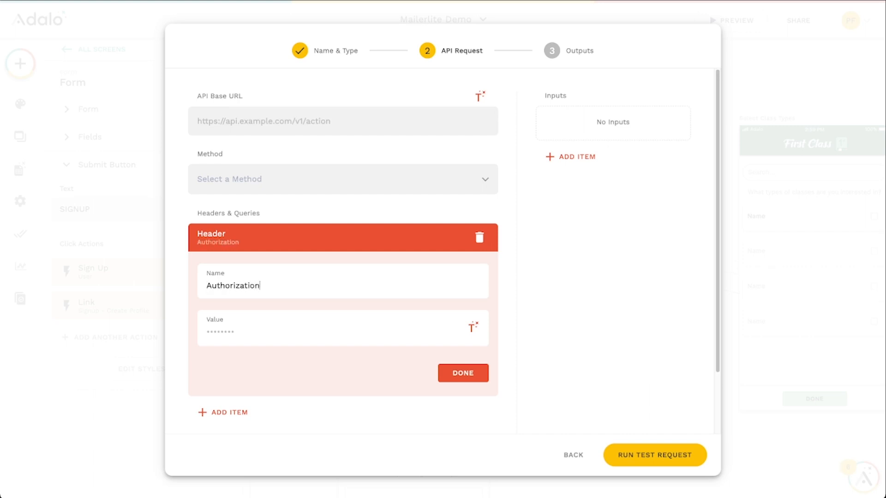
click(271, 328)
text(Bearer)
key(ctrl+v)
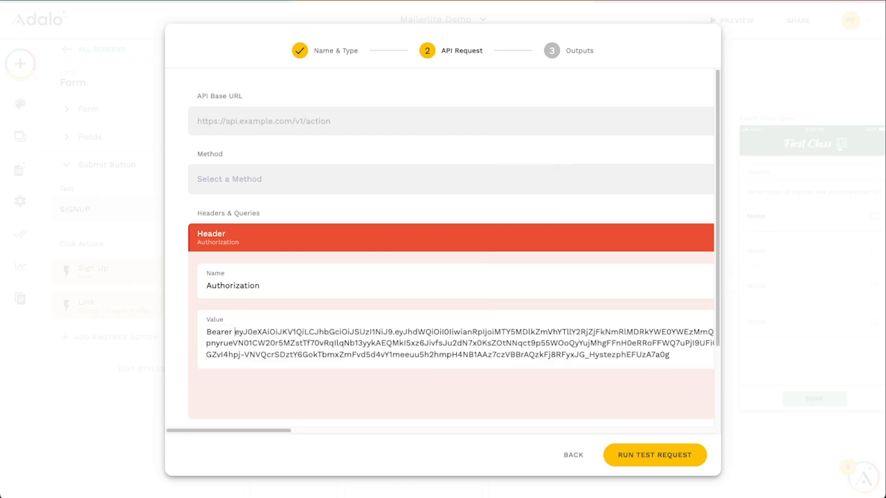
scroll(391, 315, down, 1)
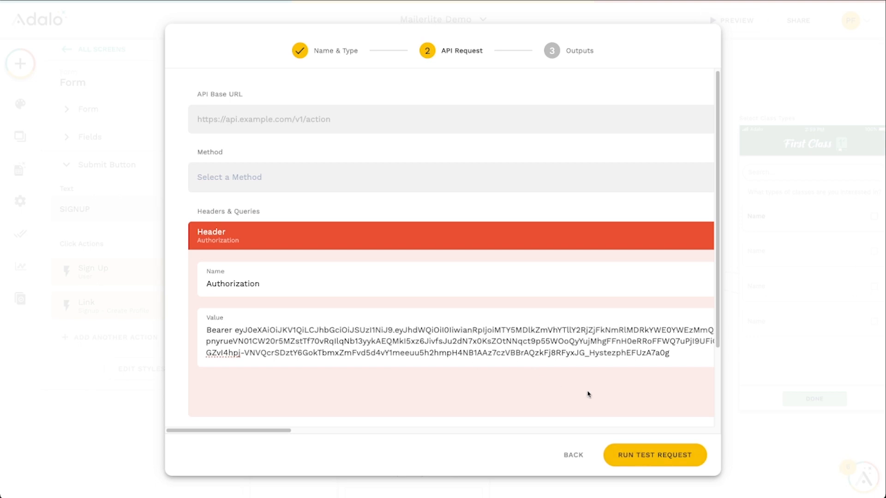
click(508, 242)
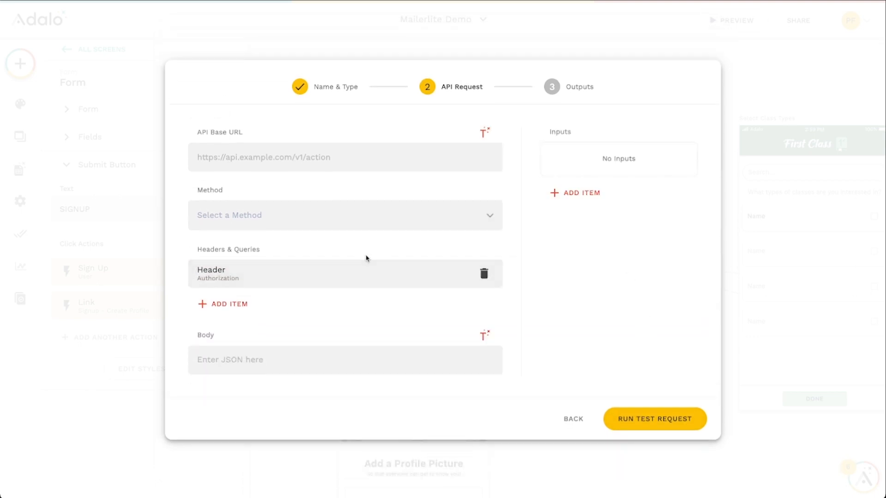
Add a second header named Content-Type with the value application/json
click(235, 307)
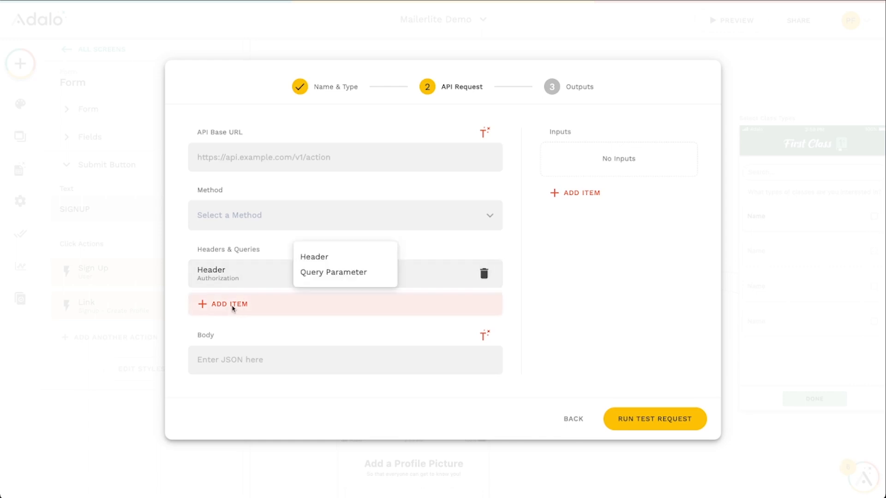
click(302, 257)
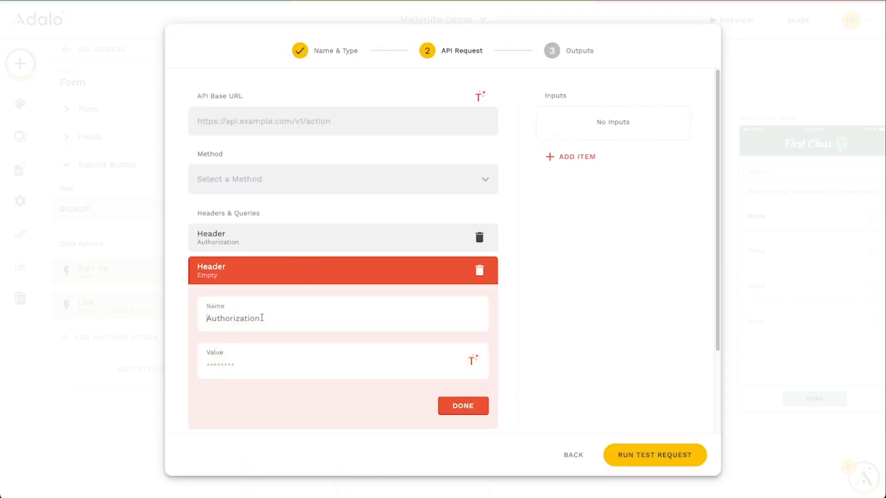
click(261, 318)
text(Content-Type)
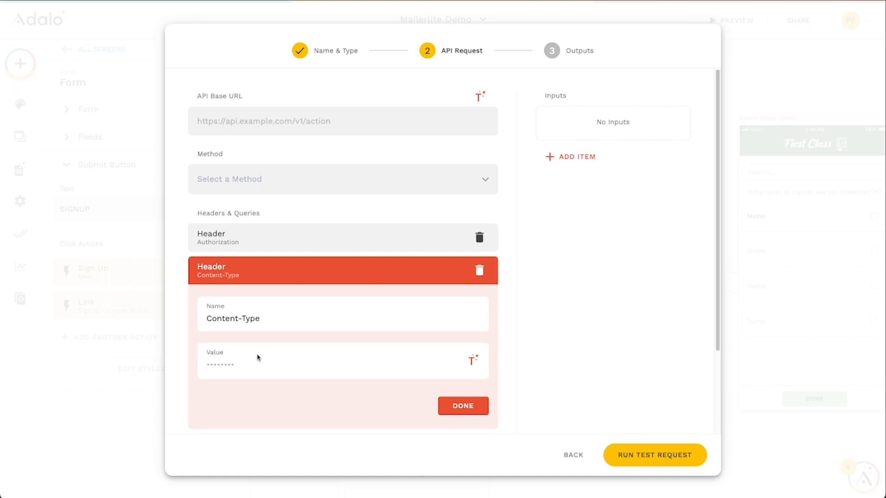
click(253, 365)
text(application/json)
click(449, 406)
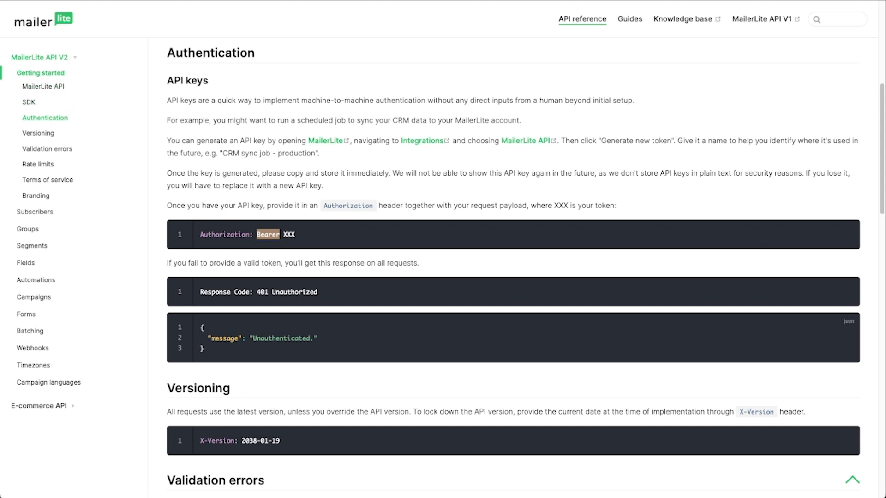
Copy application/json from the MailerLite API documentation and add a third header named Accept with that value
click(40, 88)
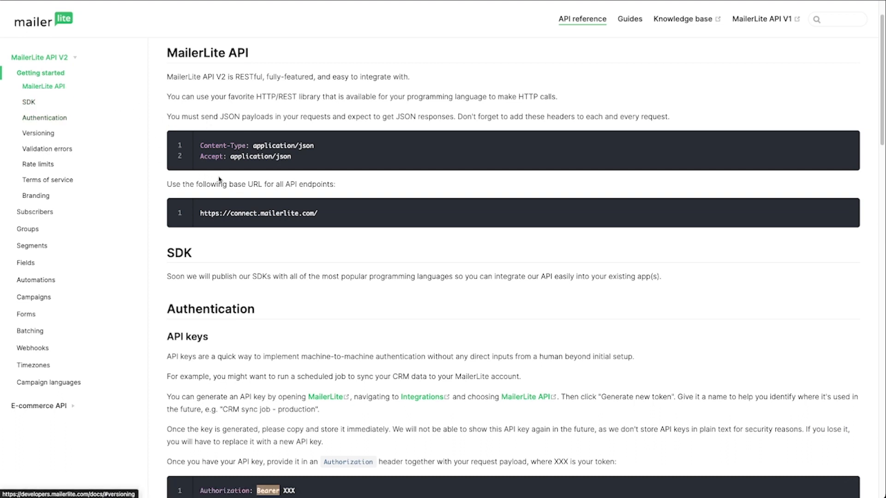
drag(230, 157, 297, 164)
key(ctrl+c)
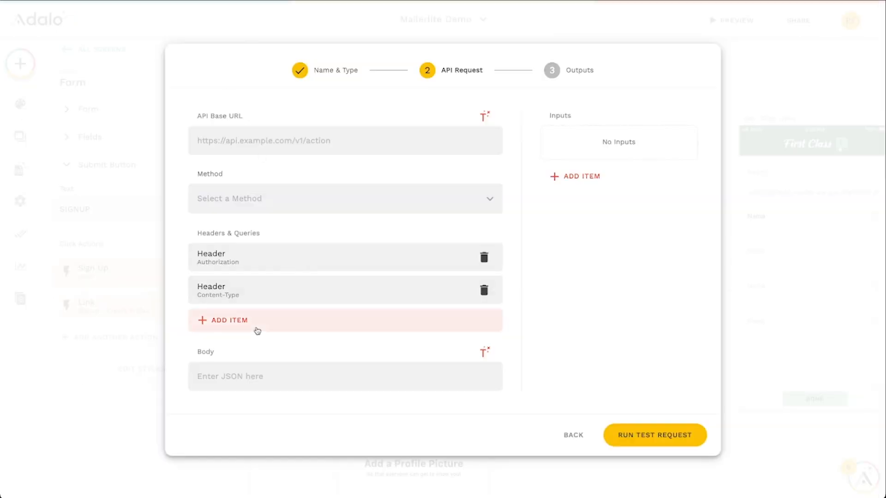
click(254, 327)
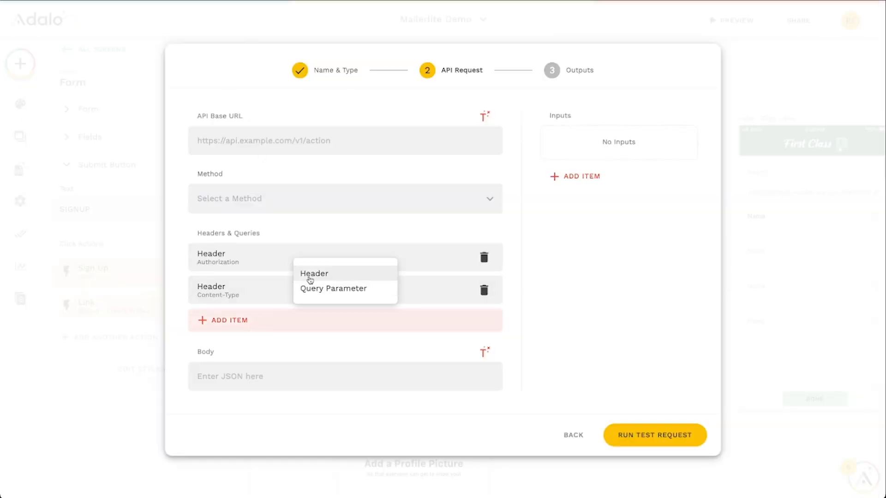
click(310, 276)
click(259, 352)
text(Accep)
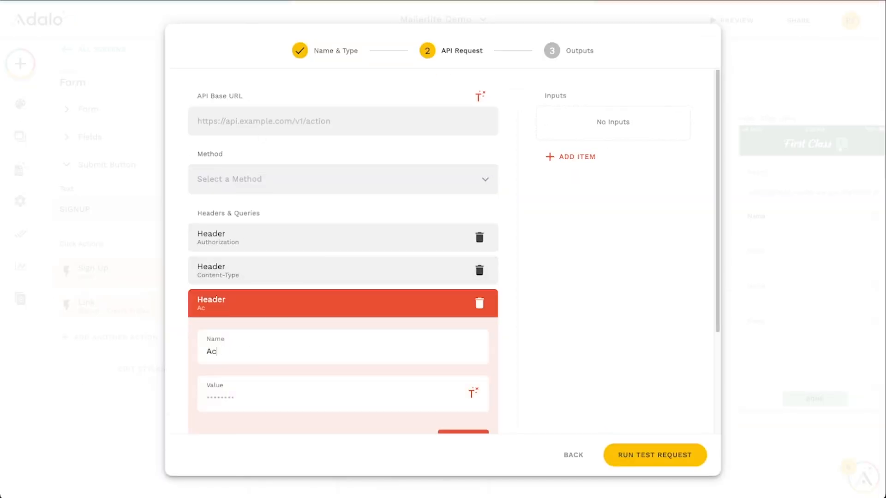
click(269, 397)
key(ctrl+v)
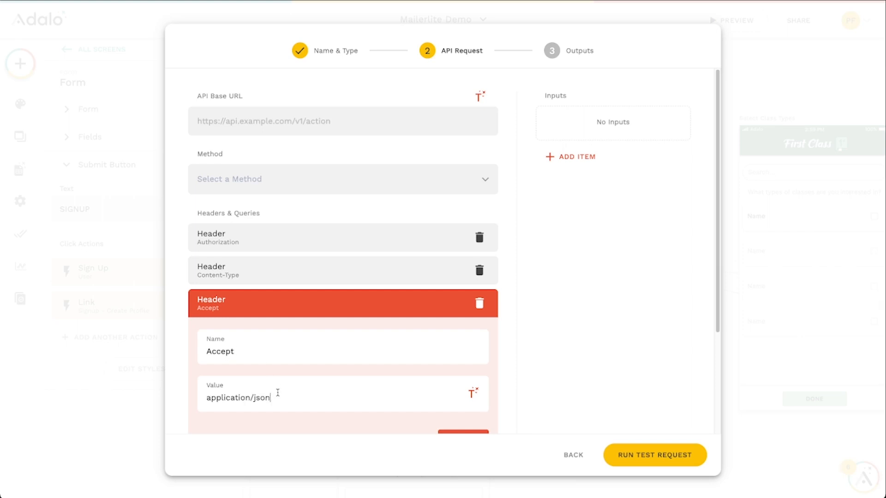
click(472, 432)
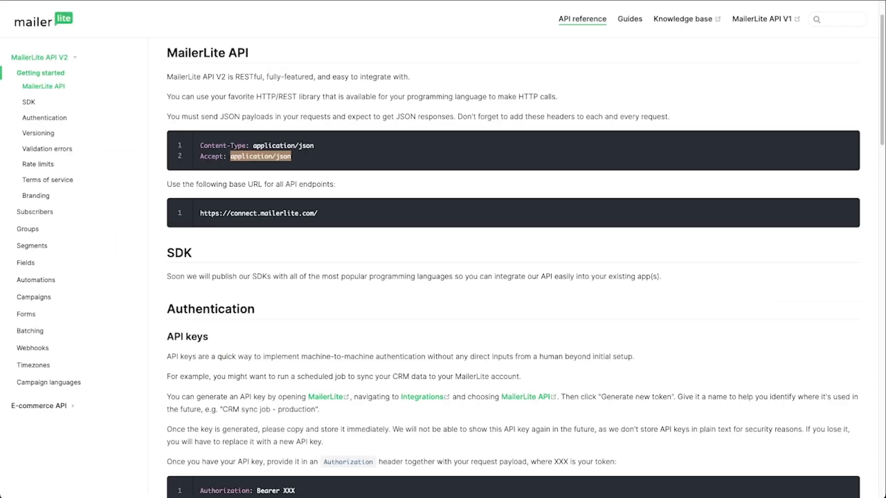
click(35, 213)
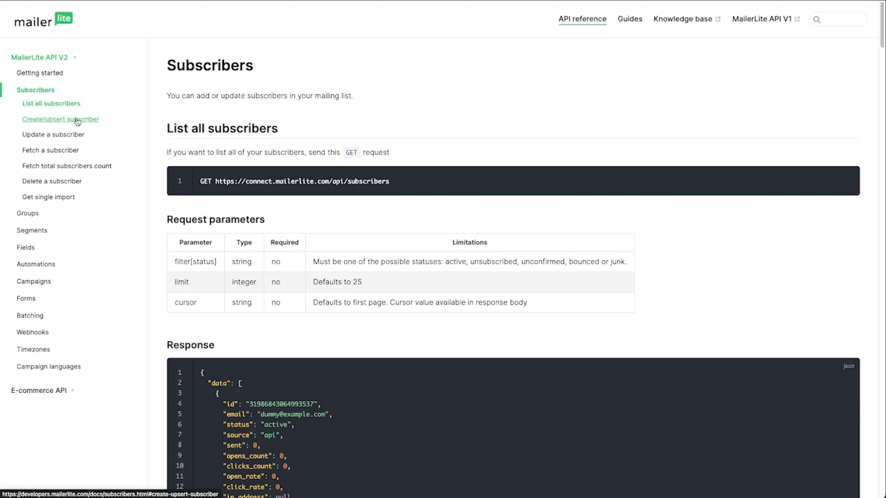
click(76, 121)
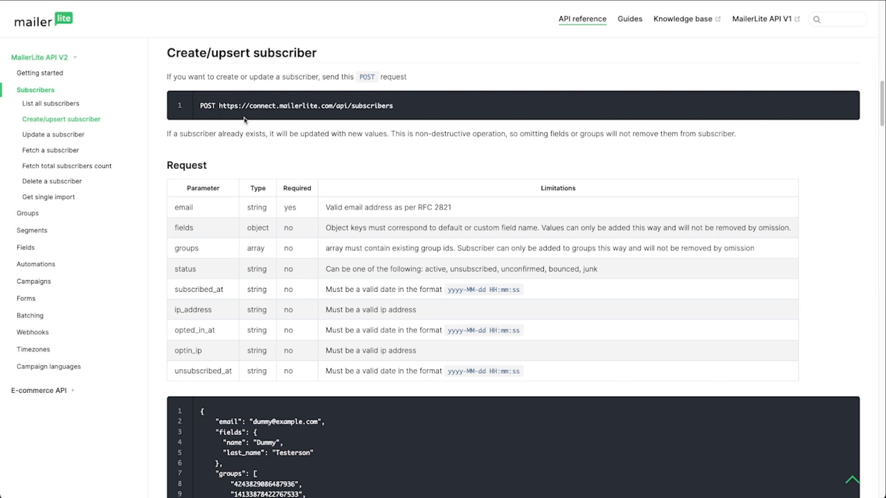
drag(219, 106, 397, 110)
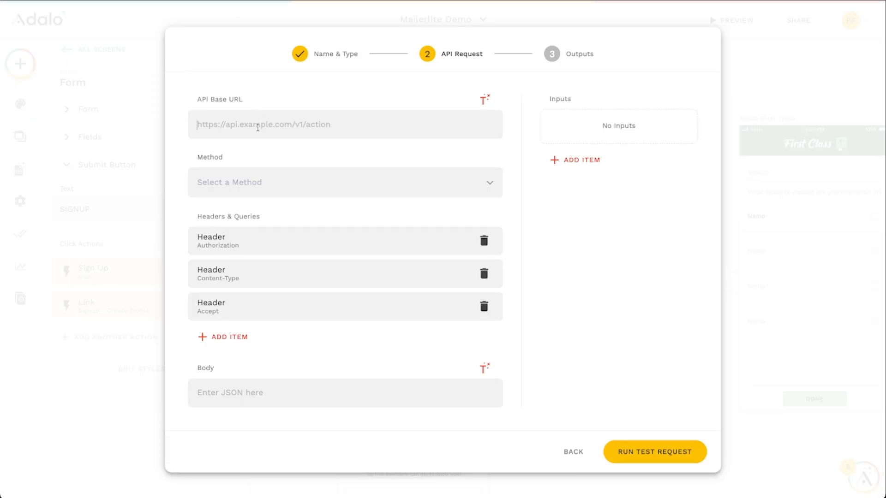
text(https://connect.mailerlite.com/api/subscribers)
click(226, 183)
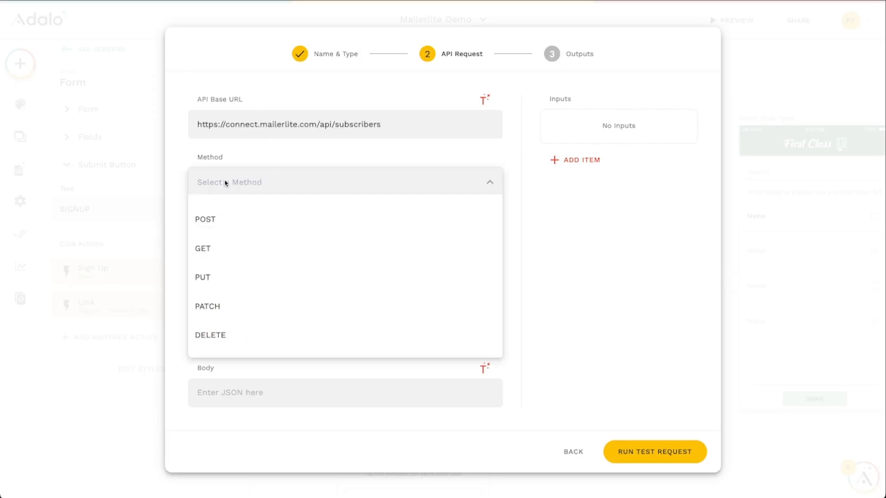
click(224, 218)
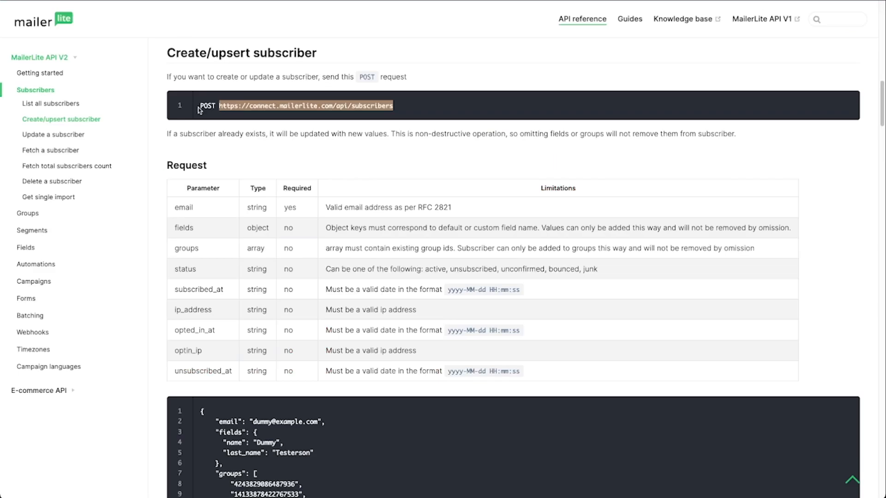
Copy the email line of the Create/upsert subscriber example and paste it into the body as a closed JSON object
drag(200, 107, 217, 108)
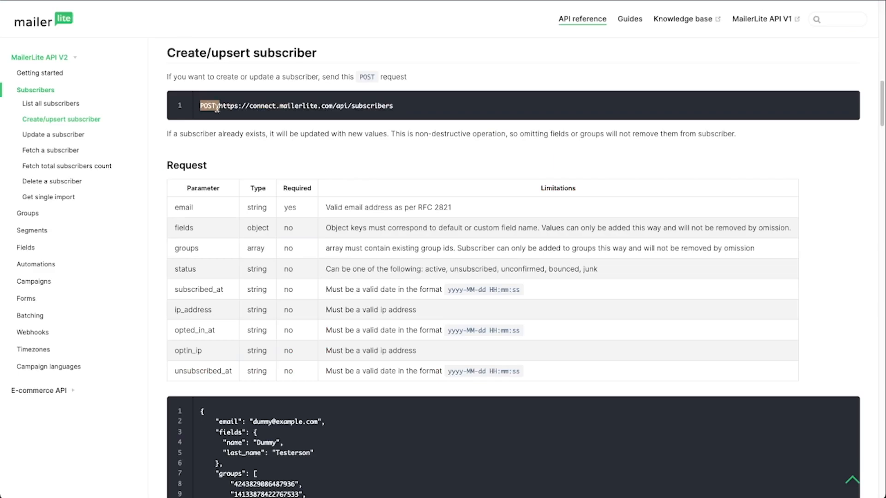
scroll(307, 238, down, 2)
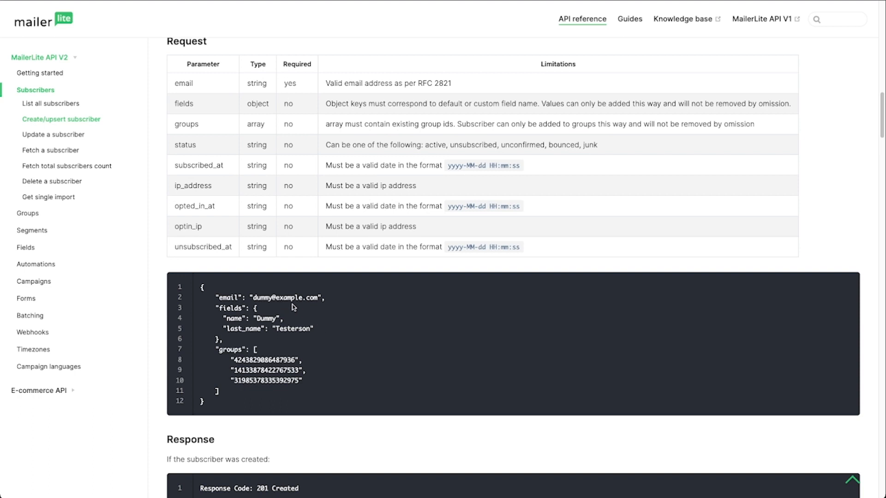
scroll(310, 343, up, 1)
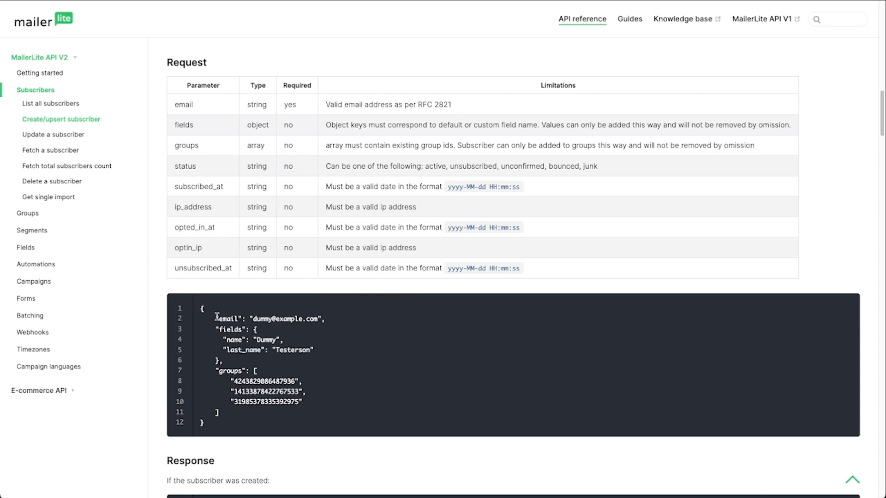
drag(198, 310, 322, 321)
key(ctrl+c)
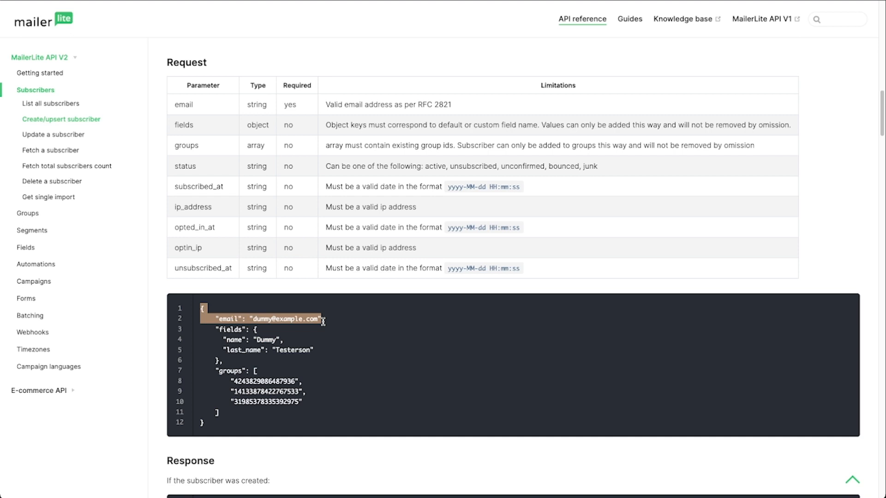
key(alt+Tab)
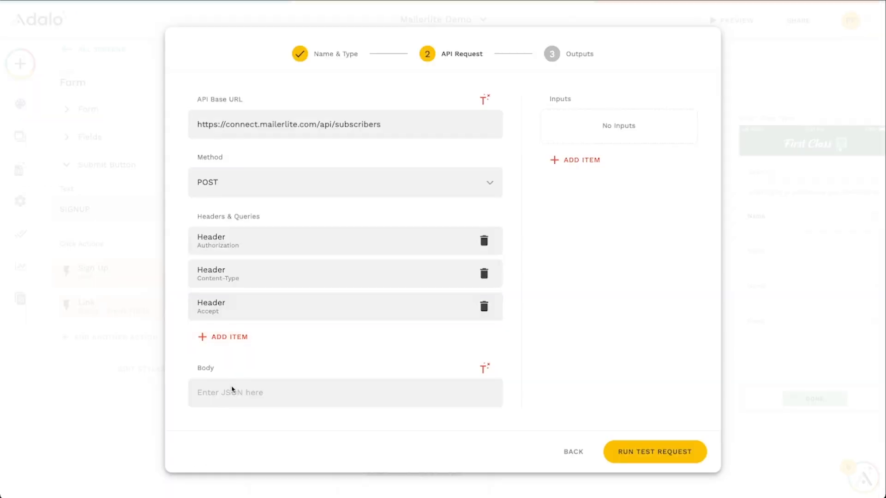
key(ctrl+v)
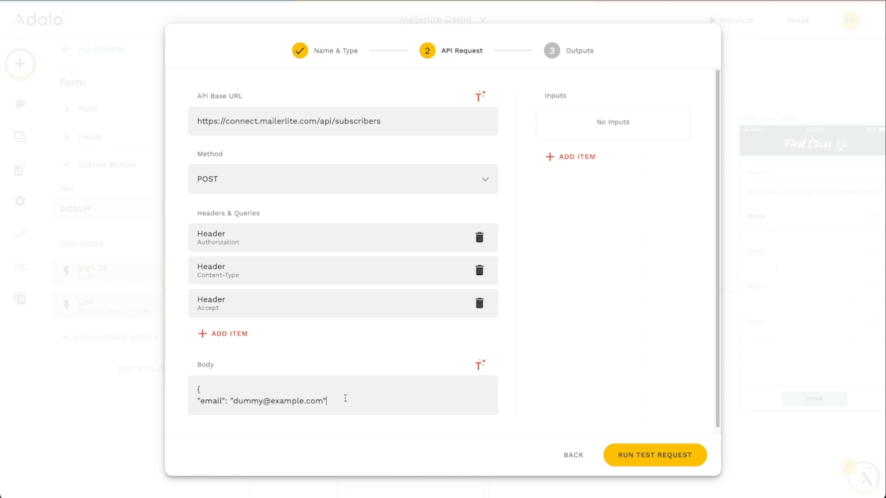
key(Return)
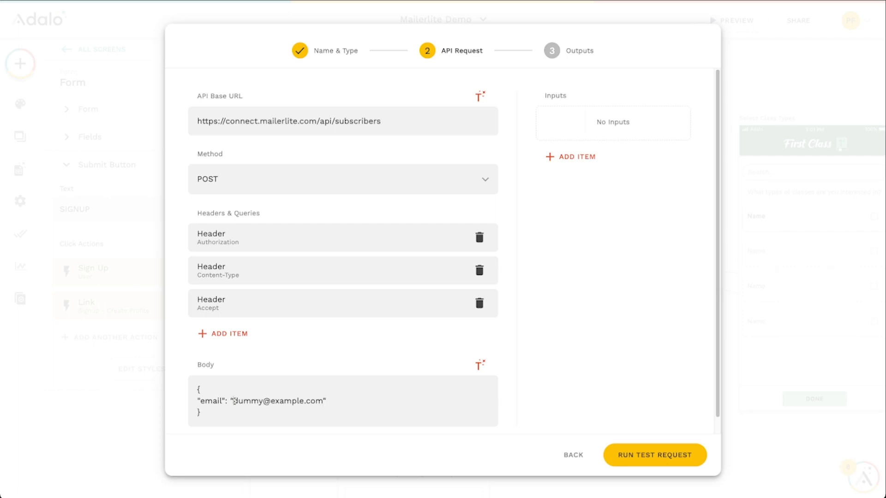
drag(235, 401, 322, 400)
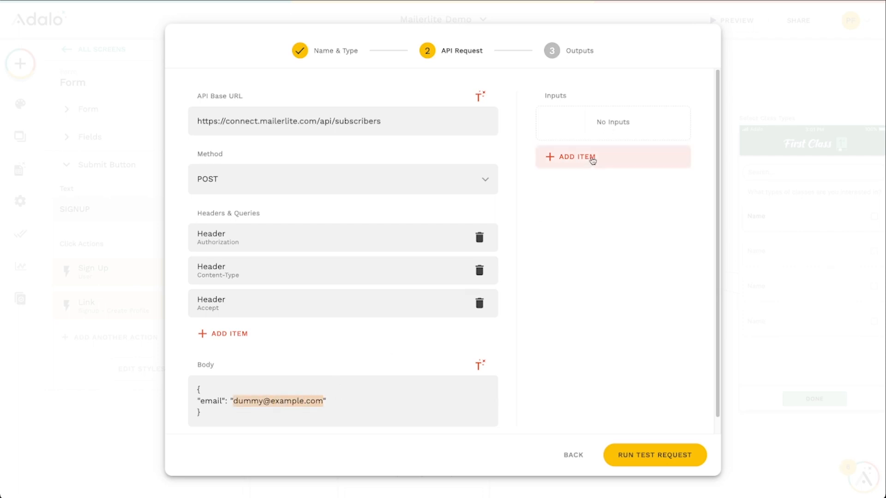
click(592, 157)
click(604, 194)
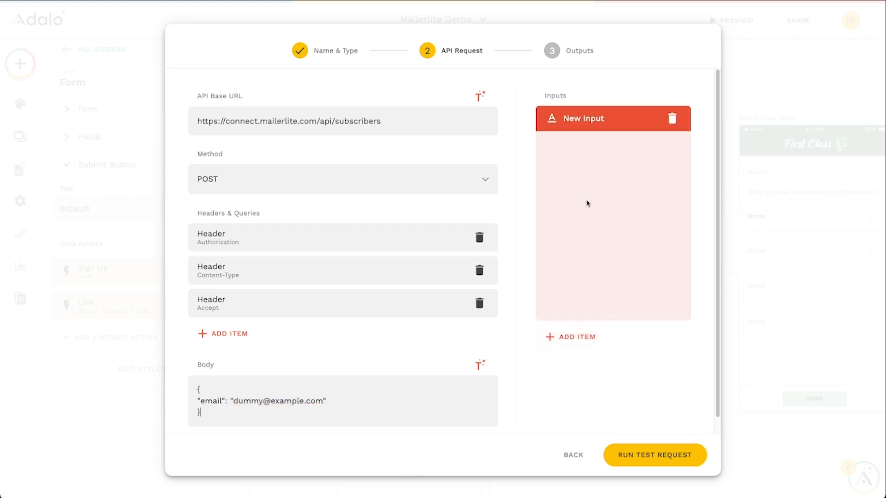
drag(595, 214, 553, 214)
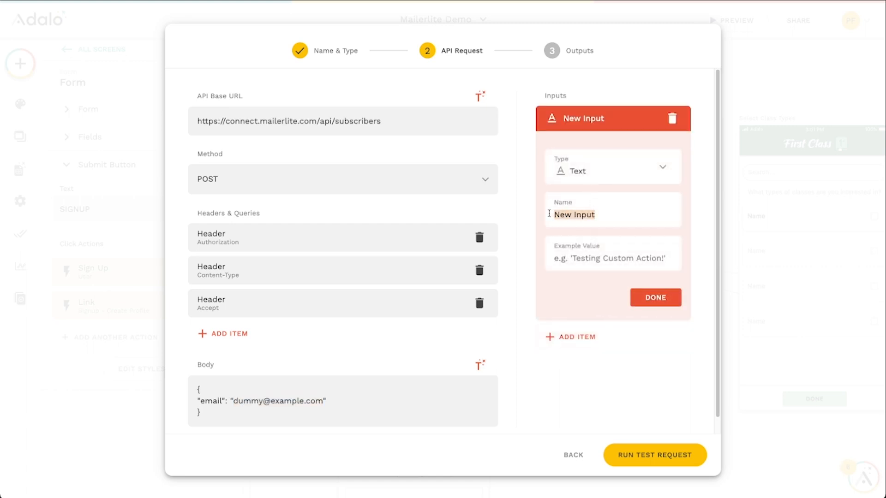
text(User Email)
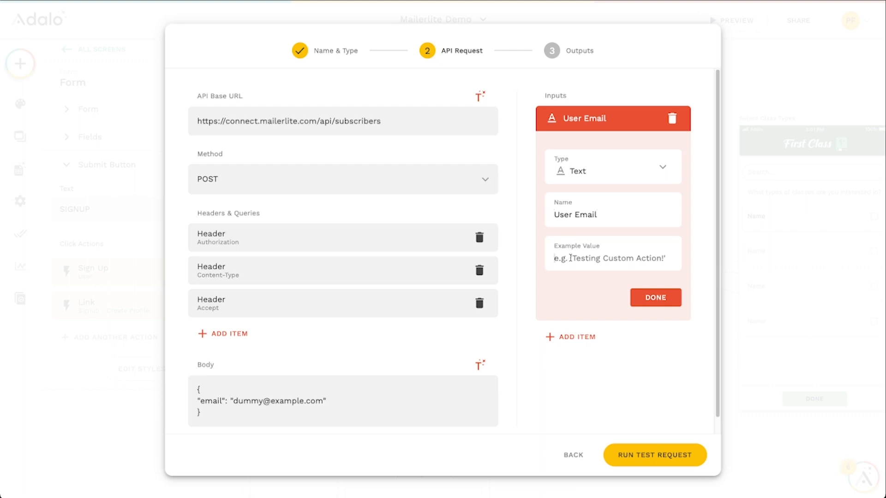
click(570, 258)
text(test@test.com)
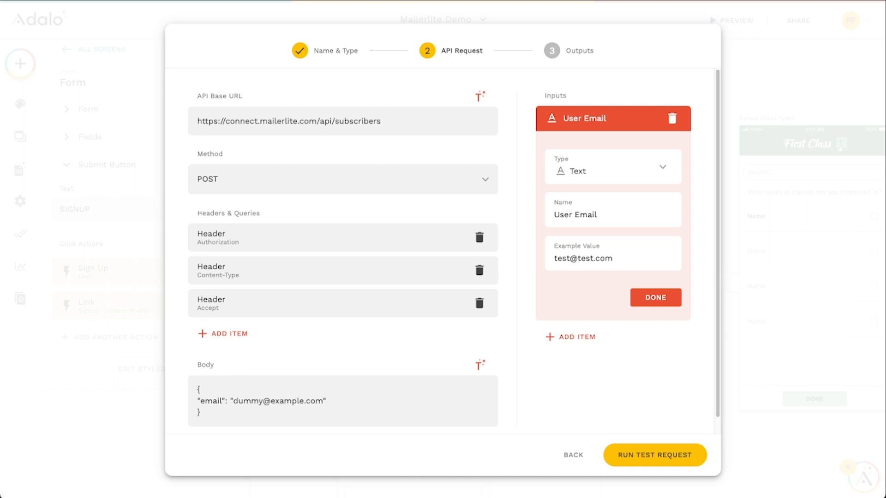
click(659, 299)
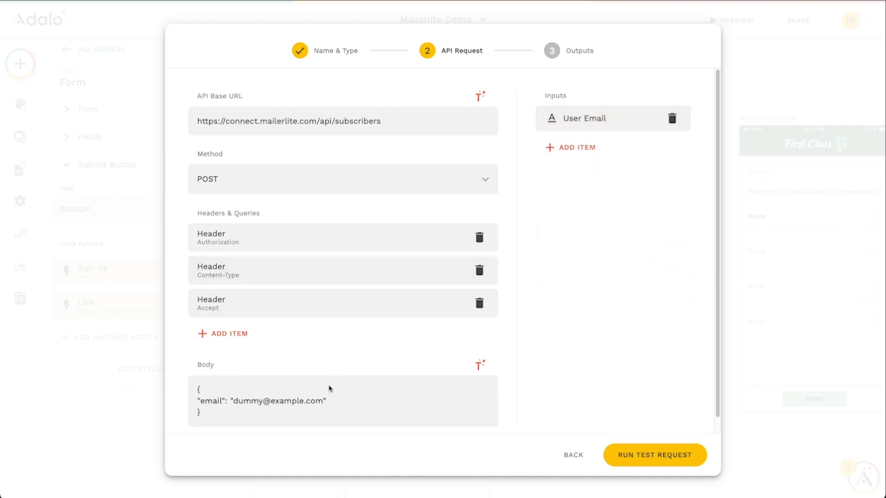
Replace the dummy email address in the body with the User Email input as magic text
drag(323, 401, 239, 401)
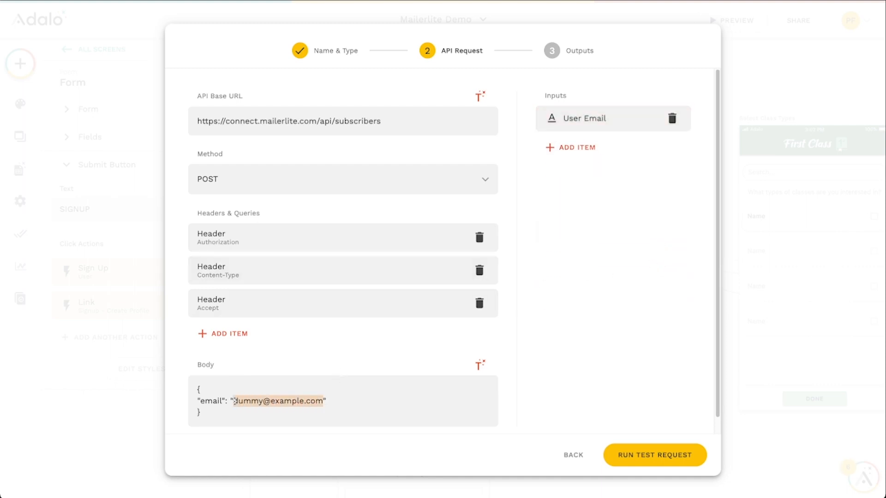
key(BackSpace)
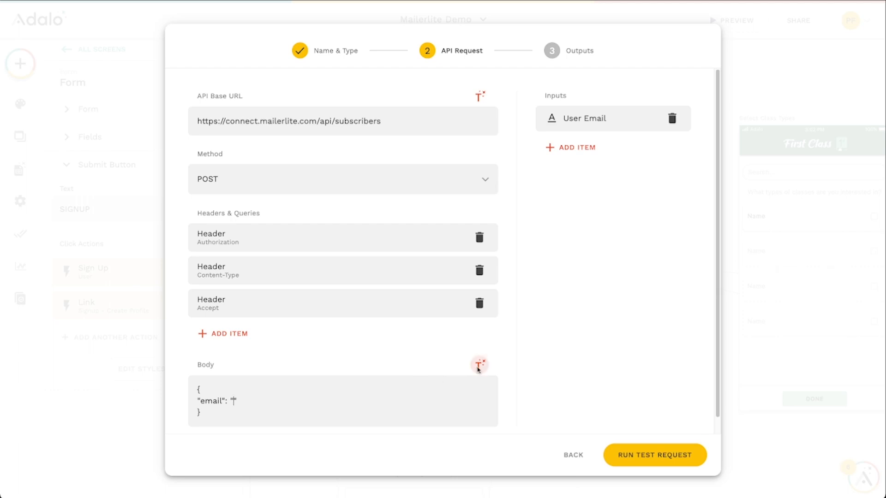
click(480, 365)
click(456, 332)
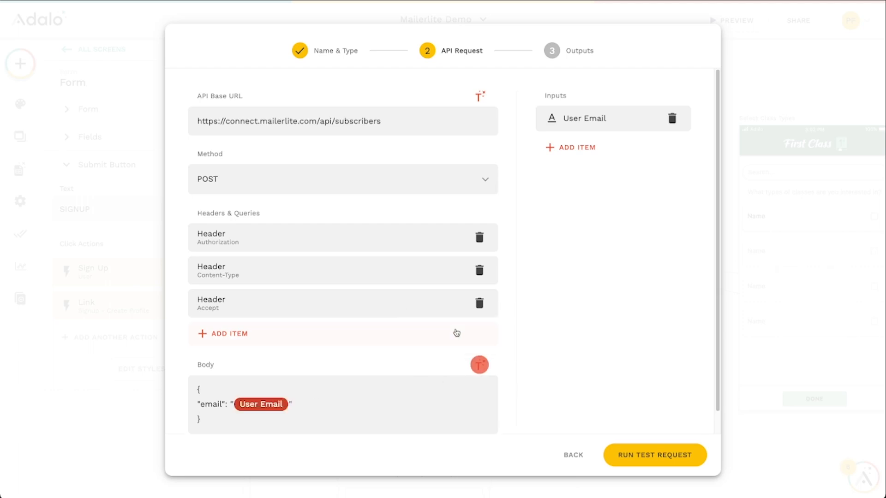
Run the test request and review the returned output properties
scroll(340, 356, down, 1)
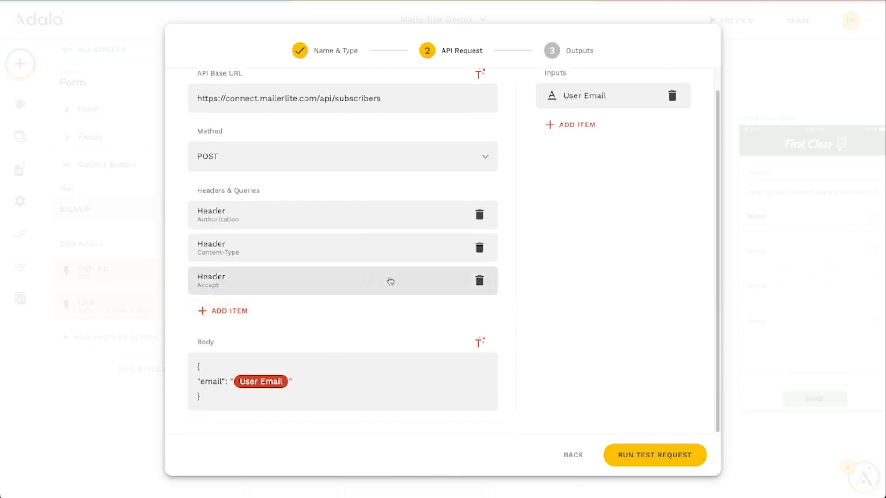
scroll(376, 264, up, 1)
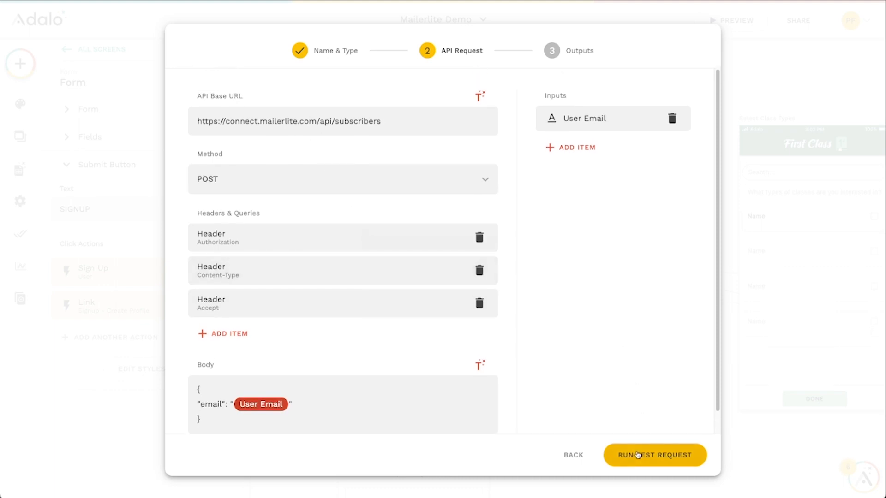
click(649, 459)
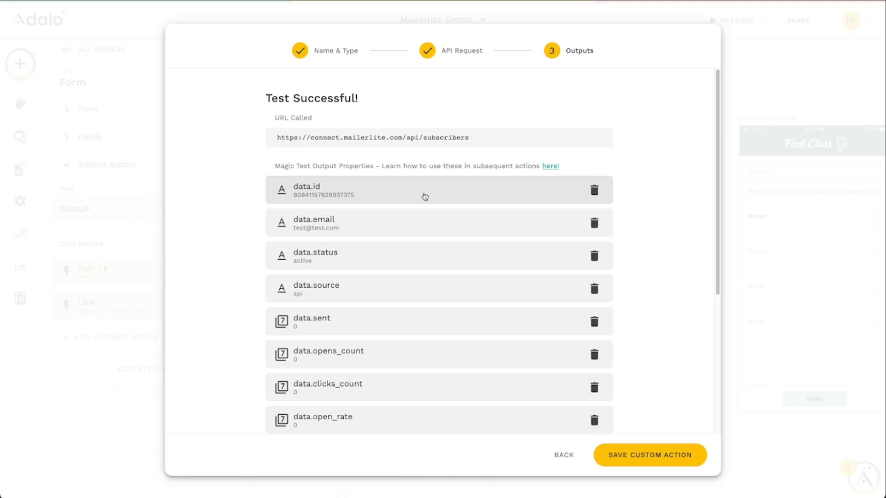
scroll(406, 419, down, 1)
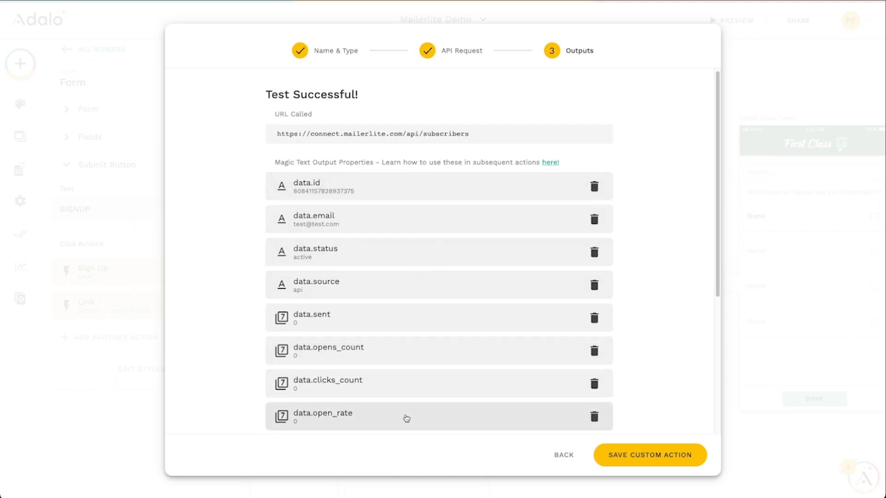
Save the Add Subscriber custom action after reviewing its output properties
scroll(470, 406, down, 5)
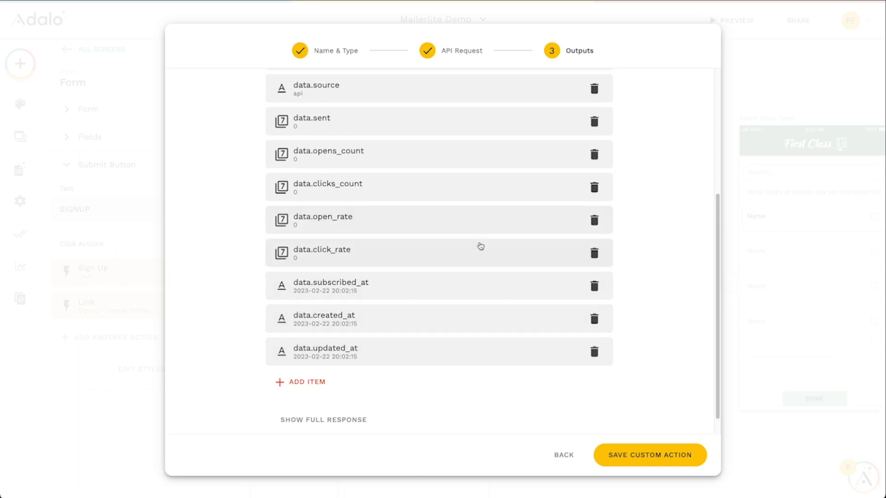
scroll(480, 247, up, 5)
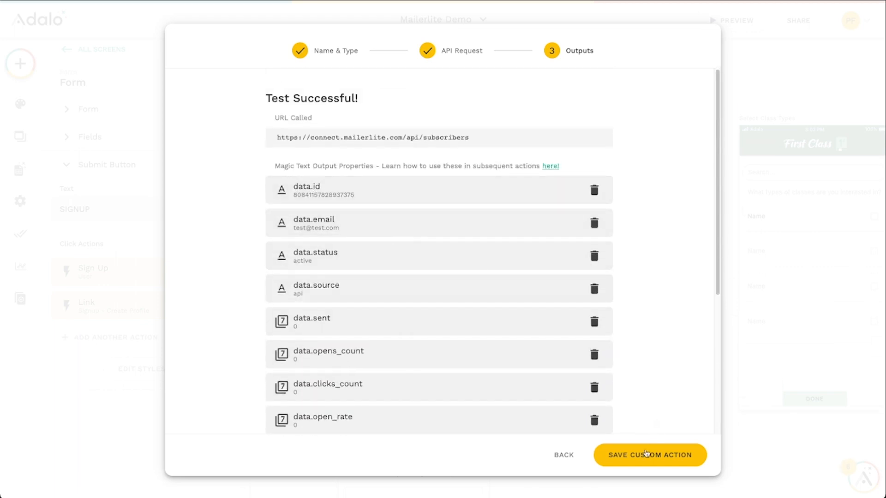
click(648, 456)
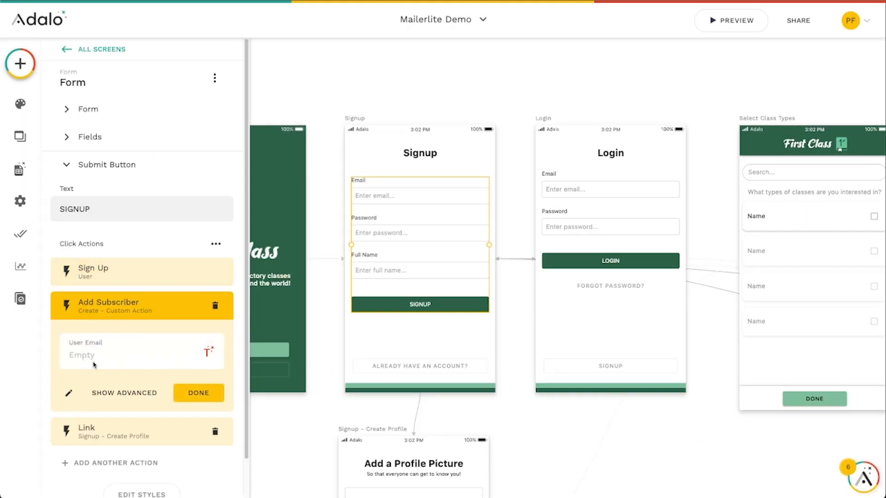
Set the Add Subscriber action's User Email input to the logged-in user's email and close the action
click(208, 353)
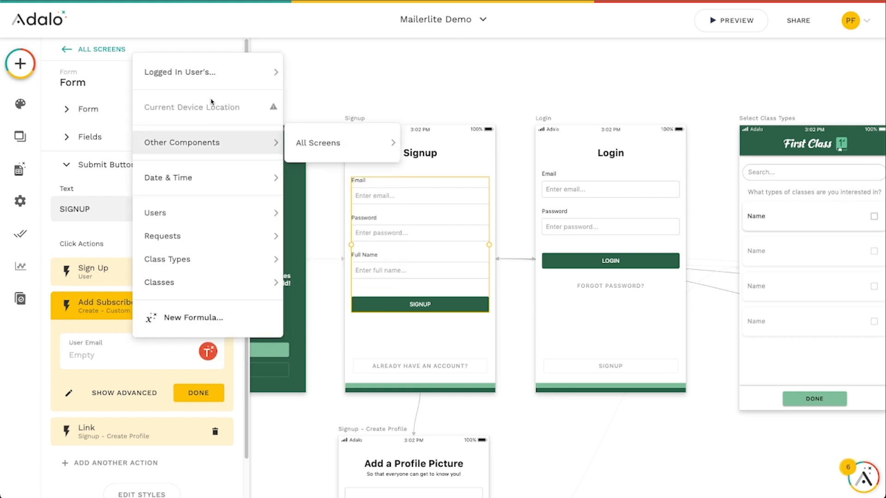
mouse_move(212, 72)
click(353, 94)
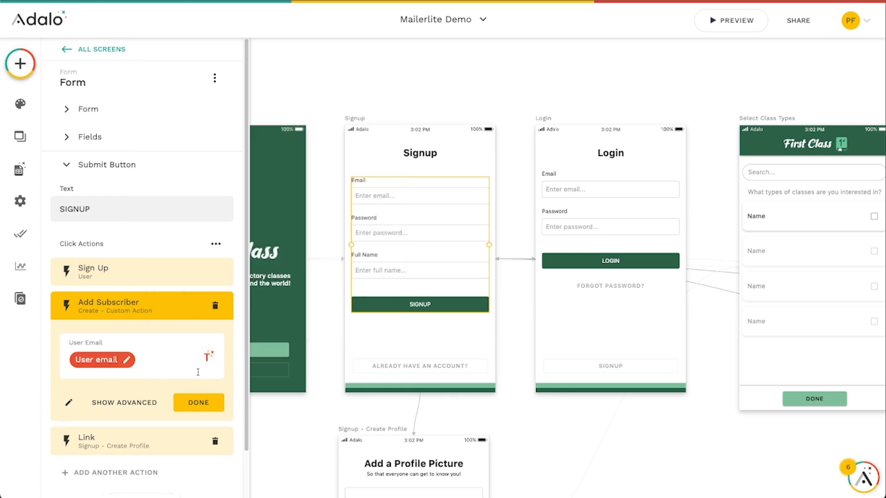
click(206, 405)
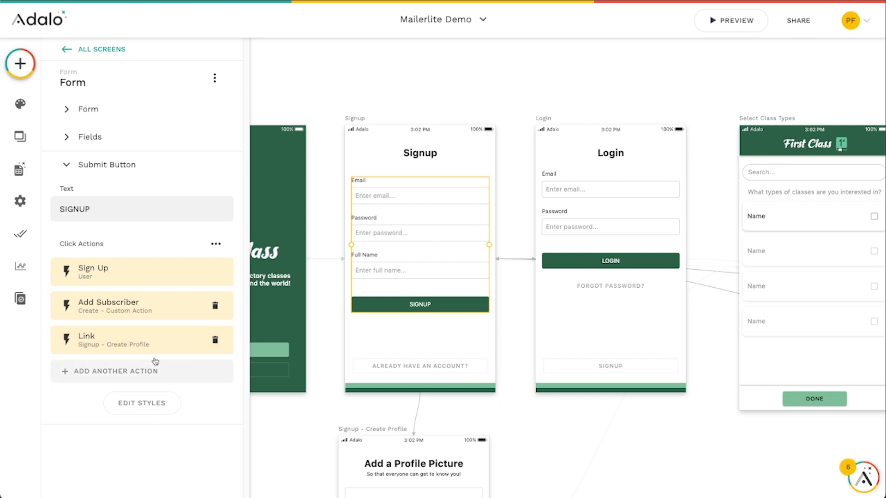
Add a text property named Mailerlite ID to the Users database collection
click(19, 169)
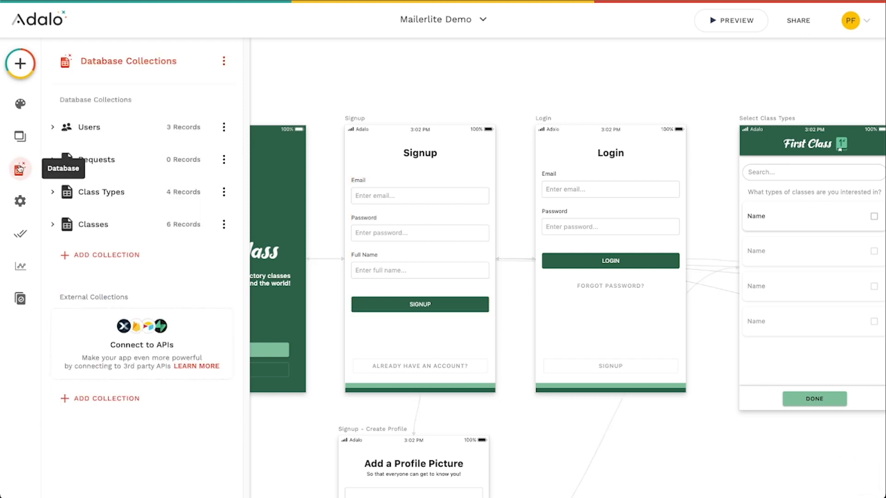
click(52, 126)
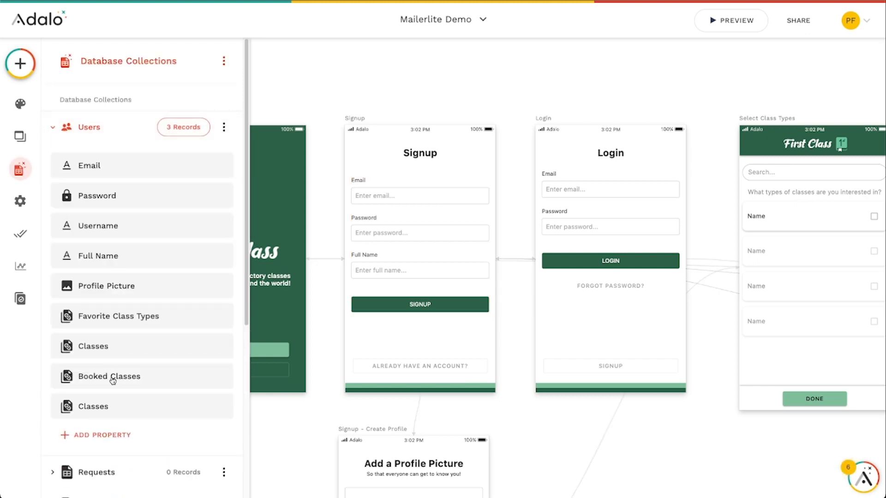
click(113, 439)
click(85, 206)
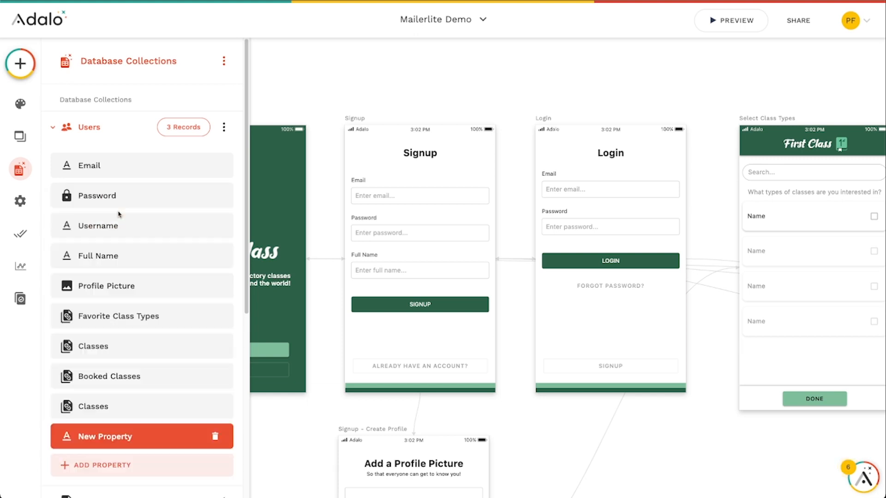
drag(127, 450, 69, 446)
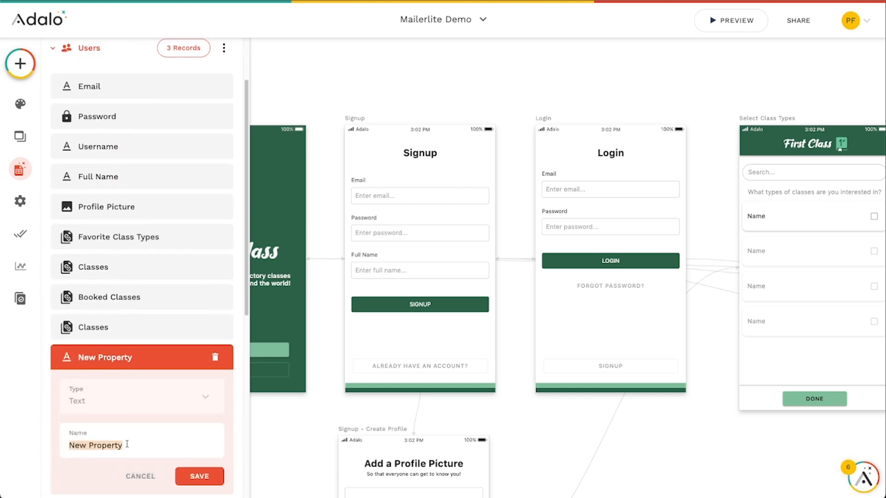
text(Mailerlite ID)
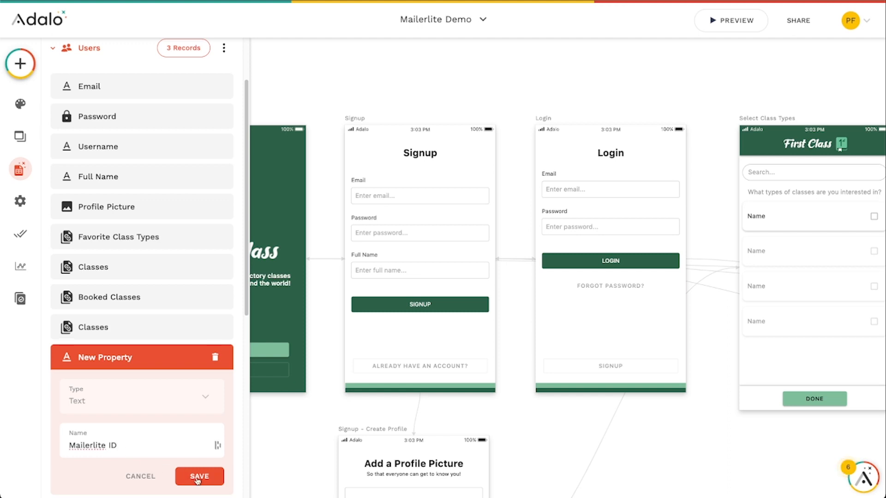
click(197, 479)
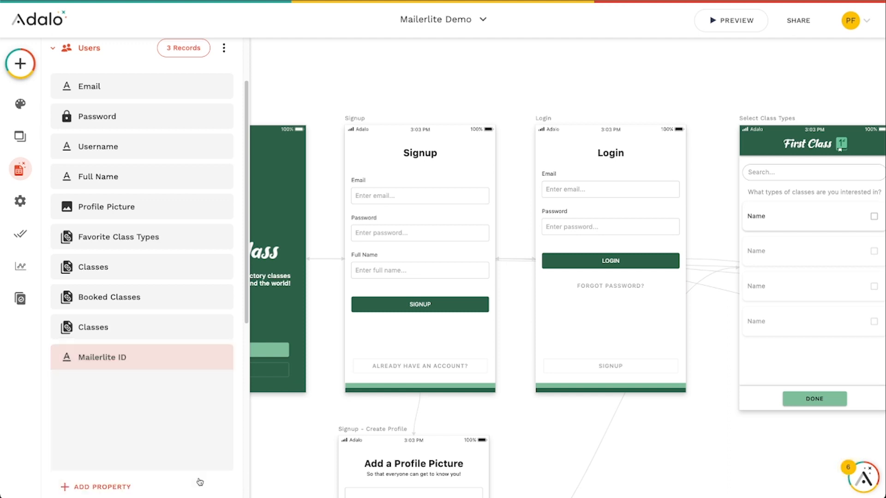
Add an Update Logged In User action to the signup button, setting Mailerlite ID to the Add Subscriber data.id output
click(385, 310)
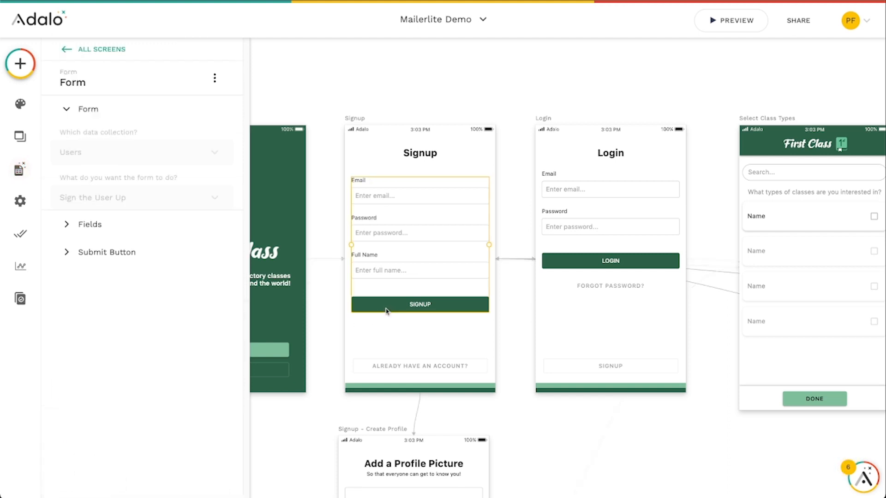
click(124, 262)
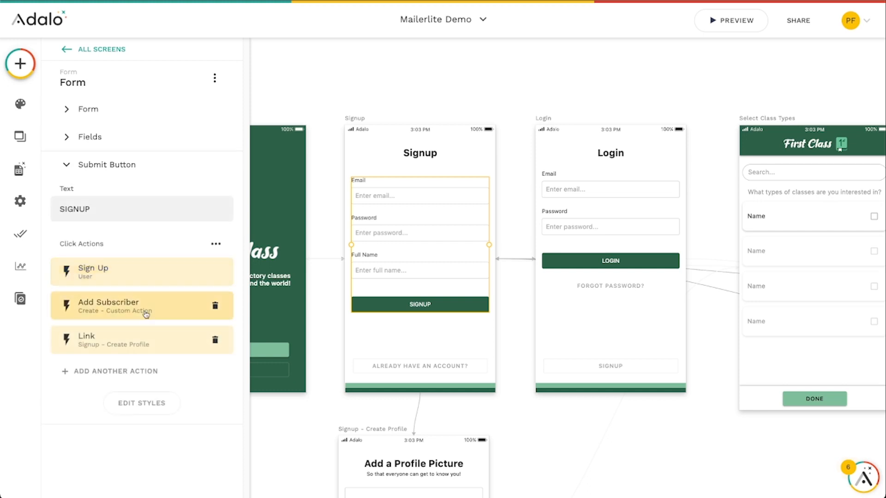
click(134, 372)
mouse_move(144, 187)
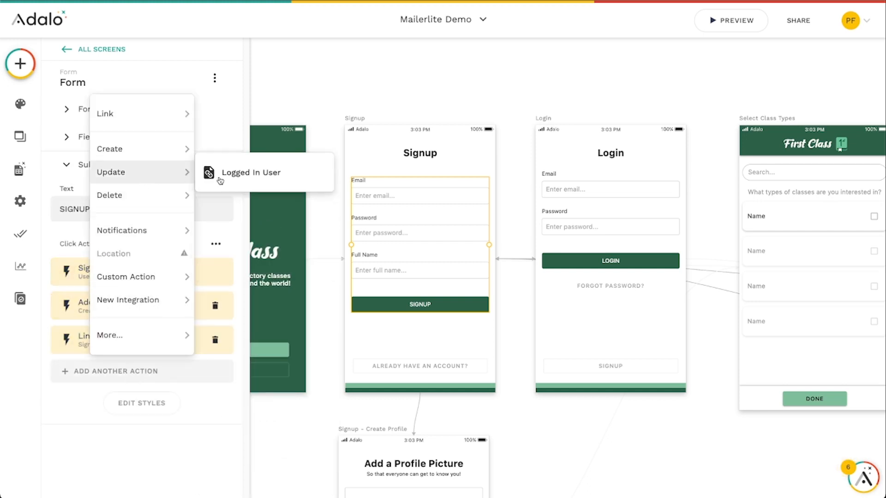
click(245, 172)
scroll(142, 369, down, 6)
scroll(142, 370, down, 5)
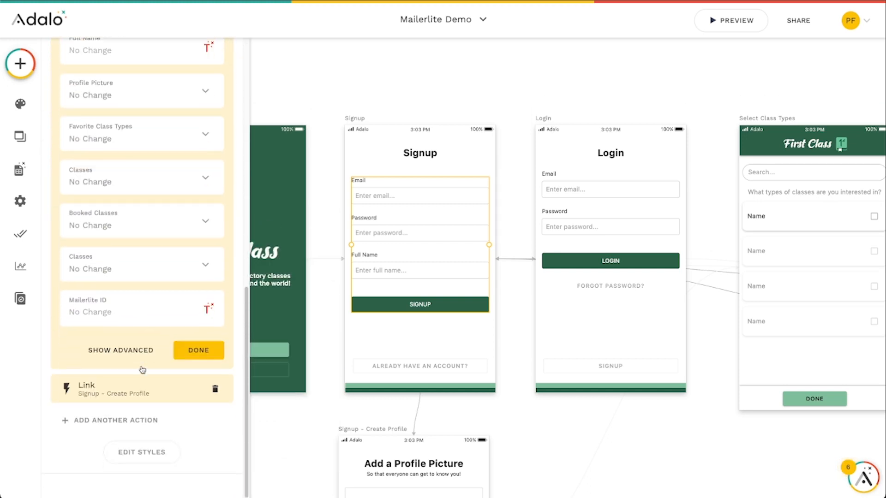
click(214, 315)
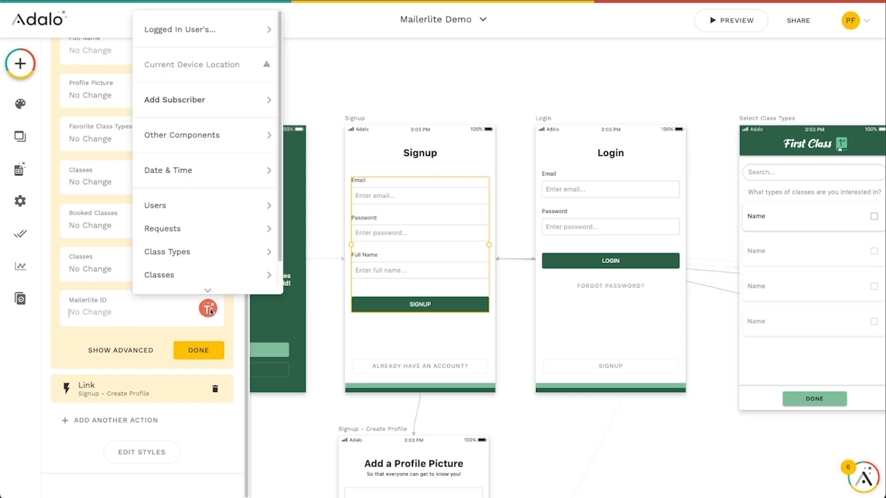
mouse_move(168, 98)
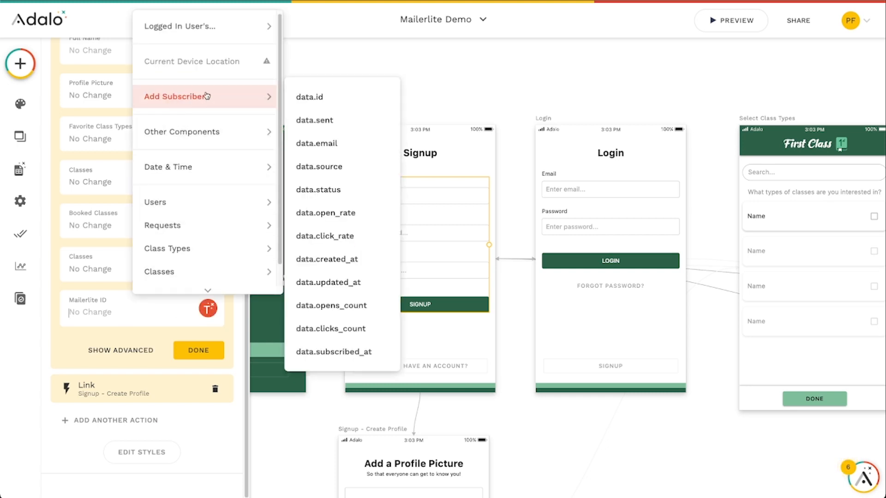
click(345, 98)
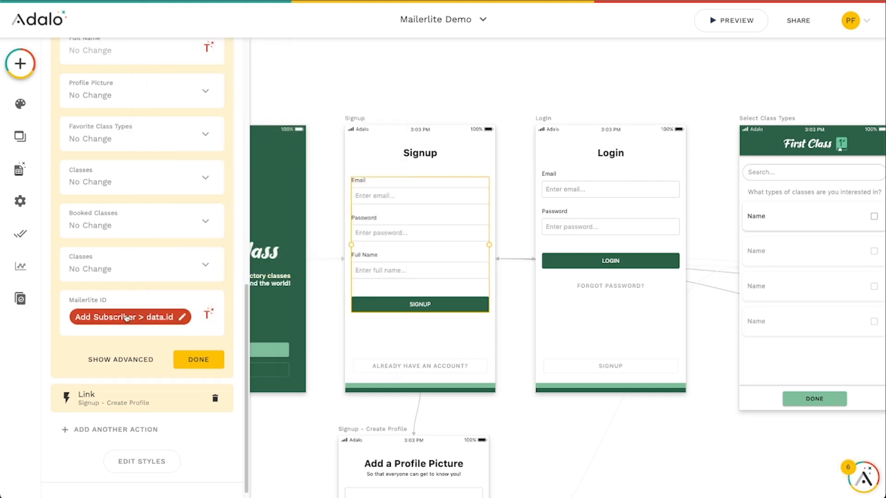
click(199, 362)
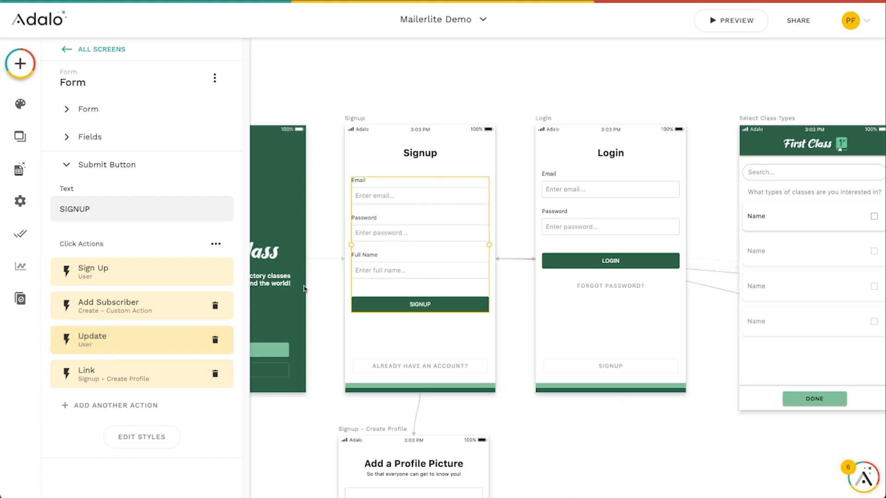
click(613, 115)
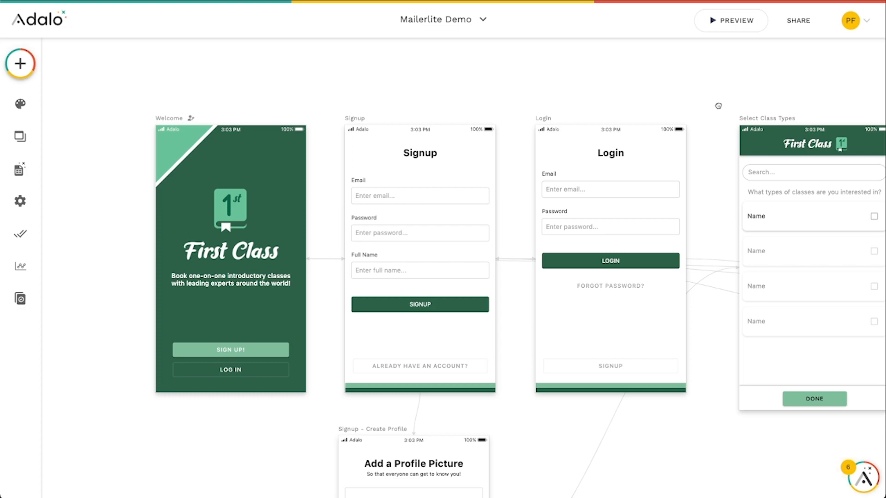
drag(718, 106, 322, 107)
drag(781, 76, 357, 87)
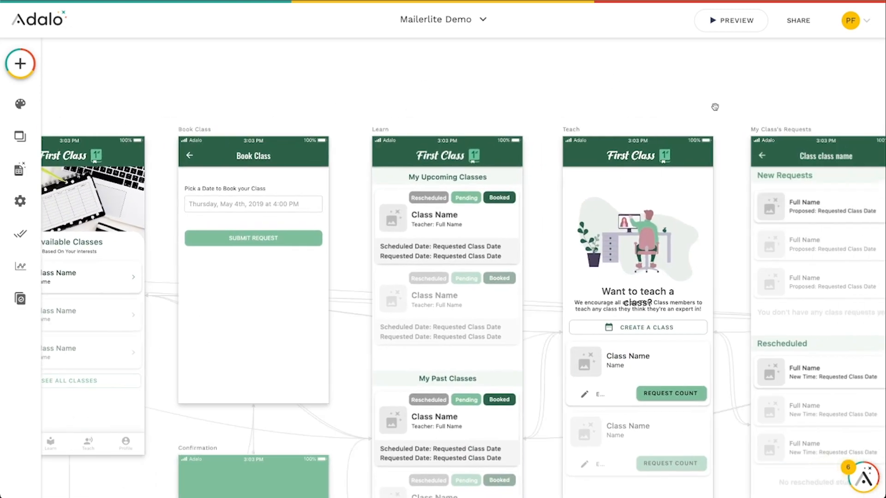
drag(714, 107, 398, 81)
drag(749, 157, 429, 169)
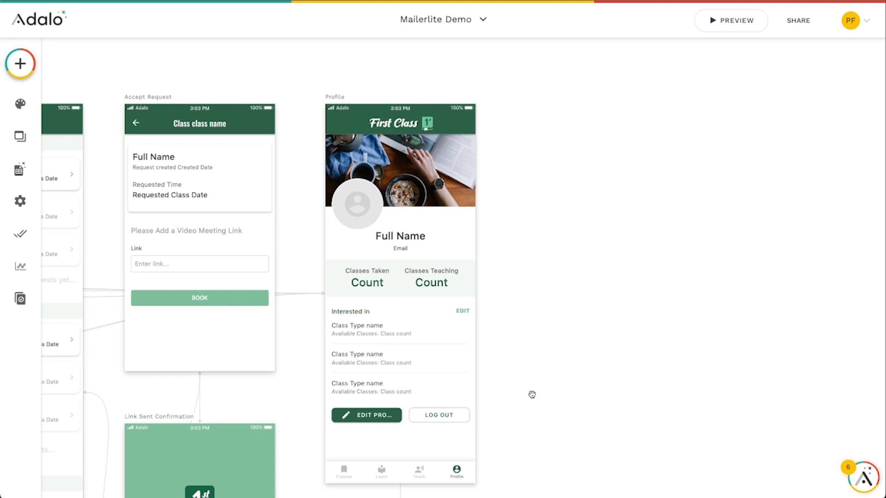
drag(531, 394, 548, 359)
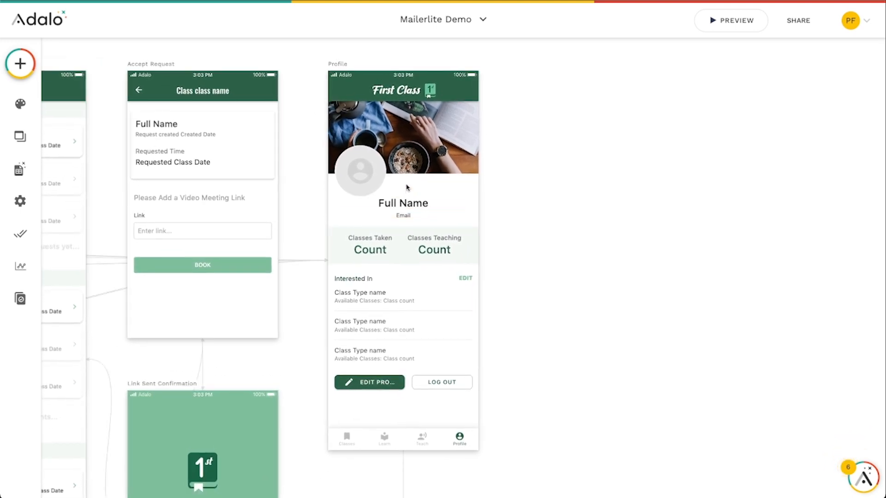
click(19, 63)
scroll(95, 323, down, 5)
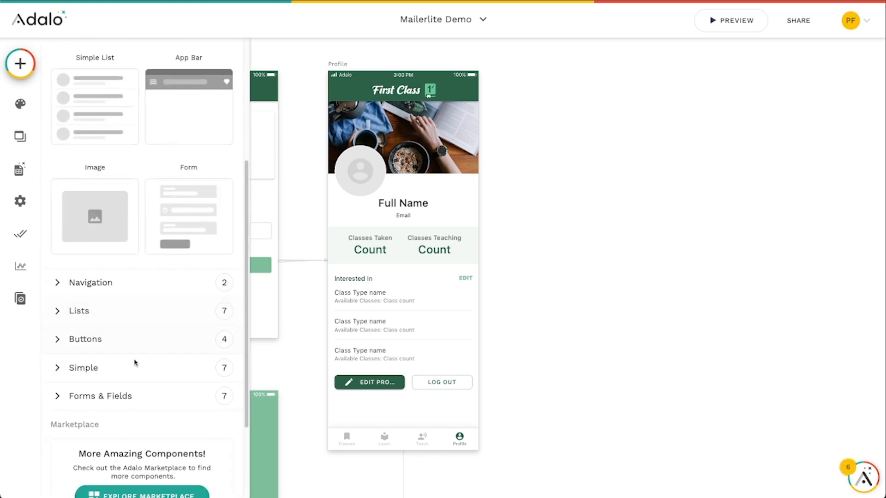
click(74, 333)
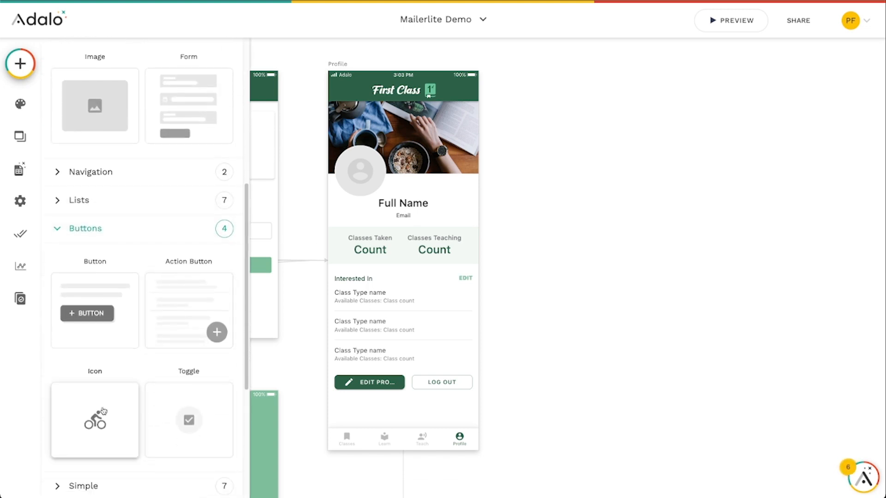
drag(95, 417, 365, 414)
key(Delete)
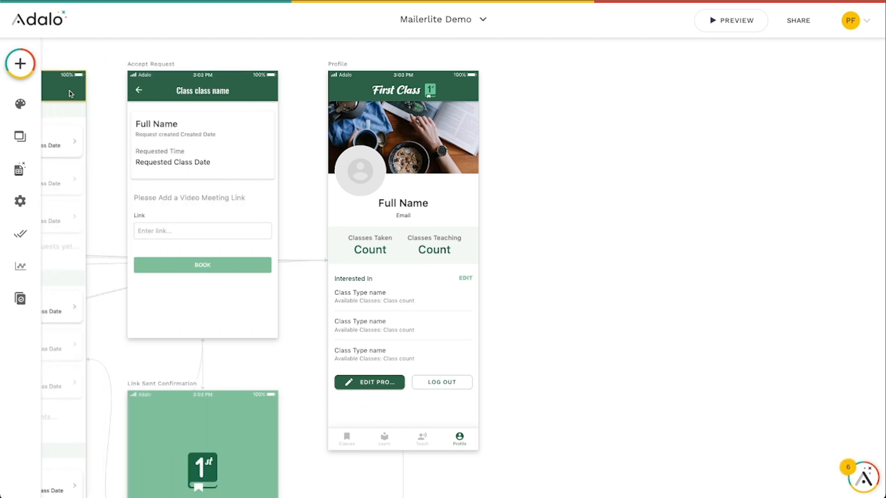
Add a button under the Profile screen's buttons, labelled Unsubscribe from Email, and remove its icon
click(21, 62)
drag(180, 205, 471, 412)
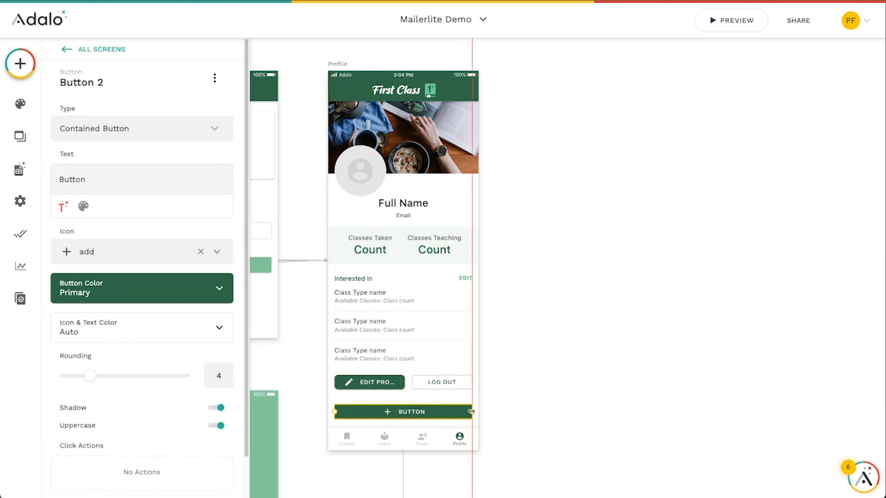
double_click(89, 180)
text(Unsubscrib)
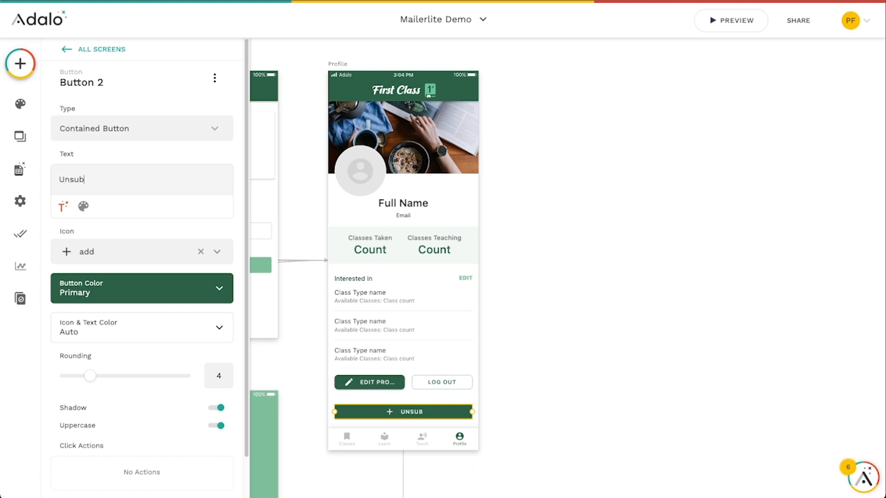
text(e from Email)
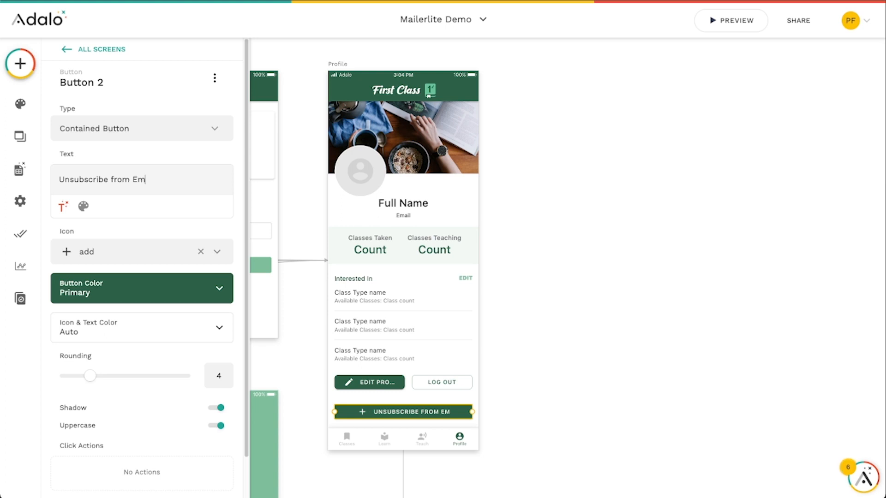
click(200, 251)
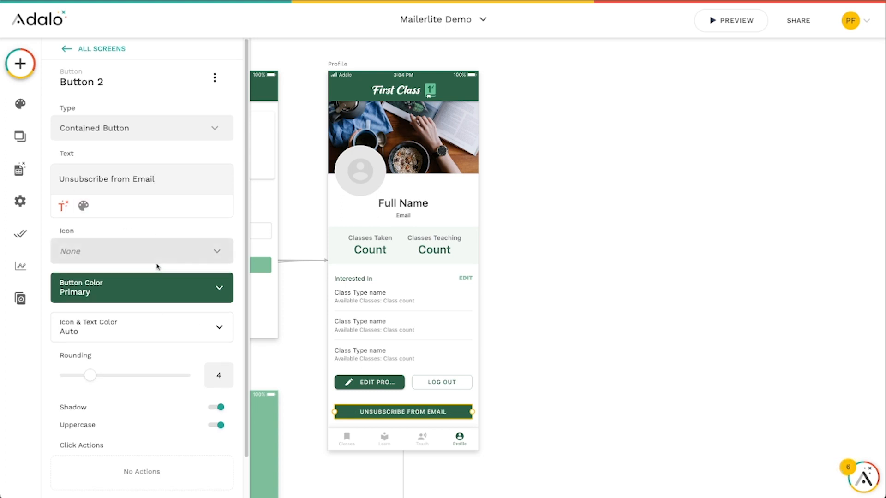
scroll(157, 273, down, 1)
click(117, 463)
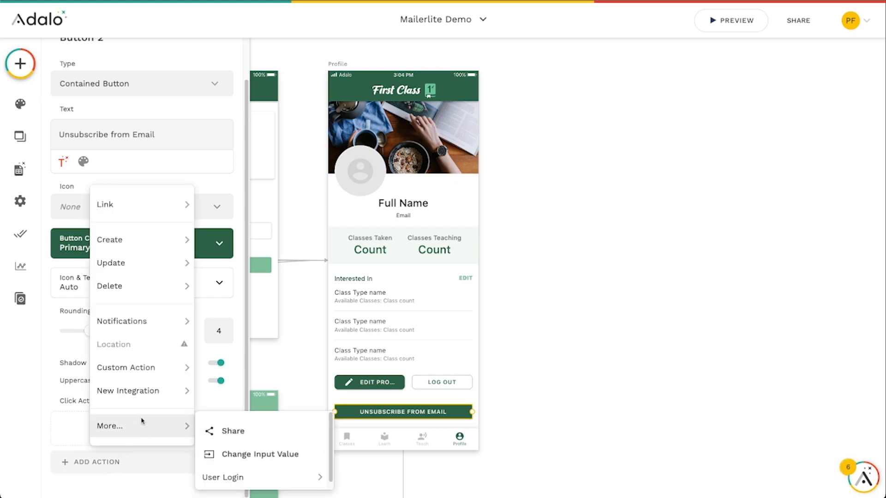
mouse_move(148, 367)
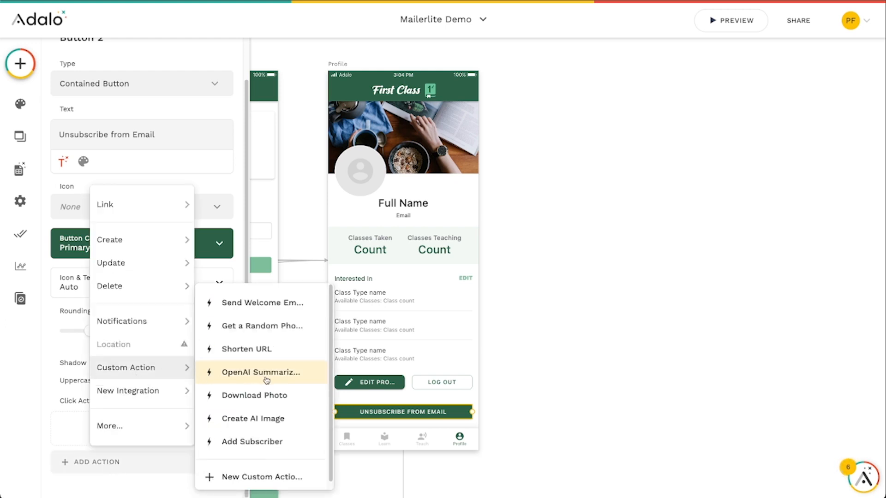
scroll(266, 383, down, 1)
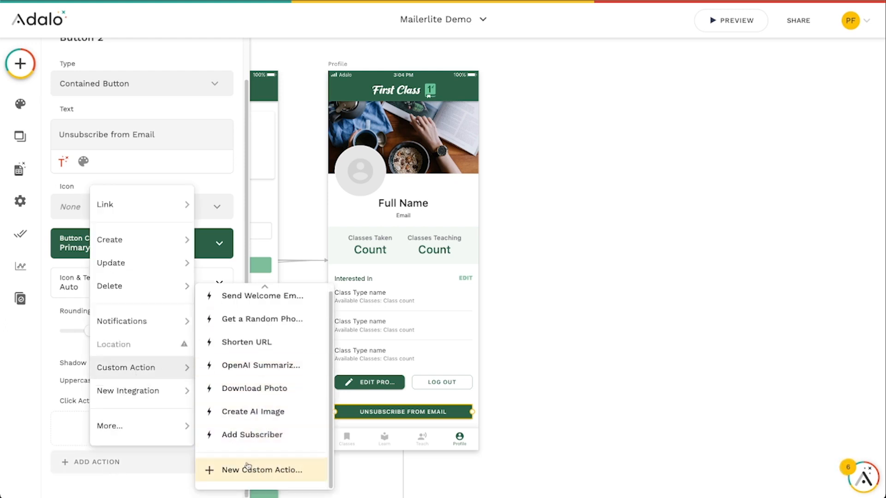
click(259, 473)
click(331, 227)
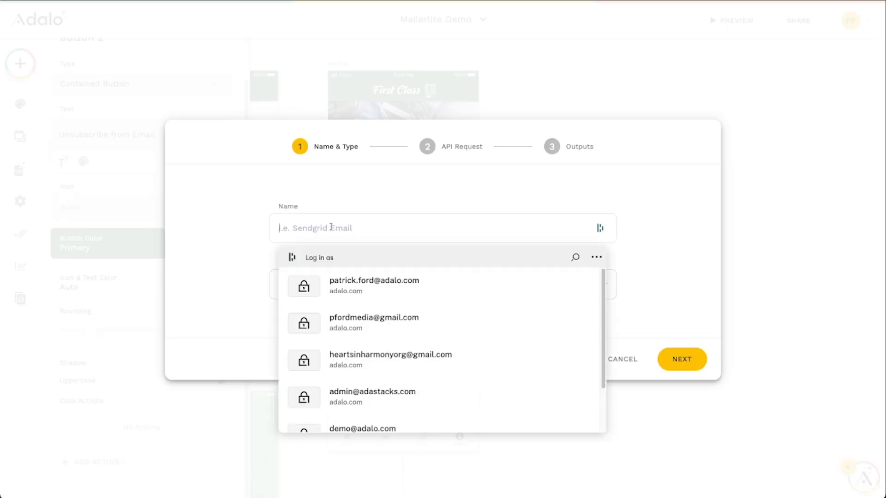
text(Remove Subscriber)
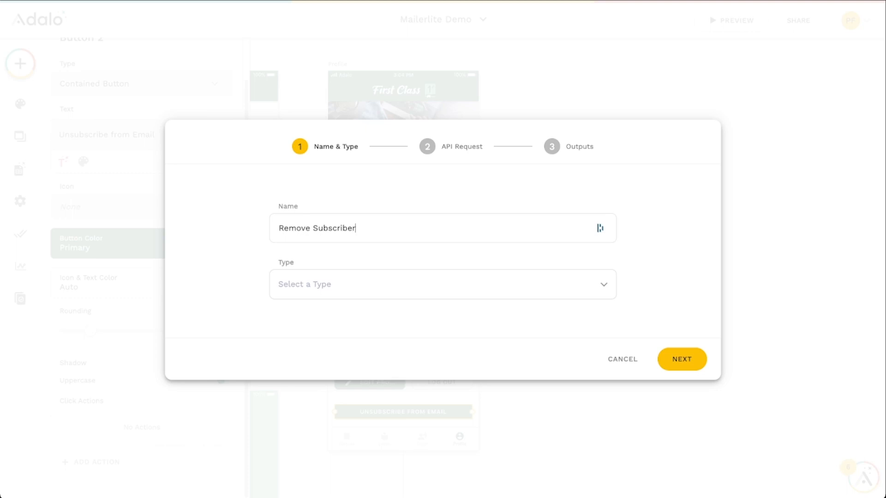
click(351, 285)
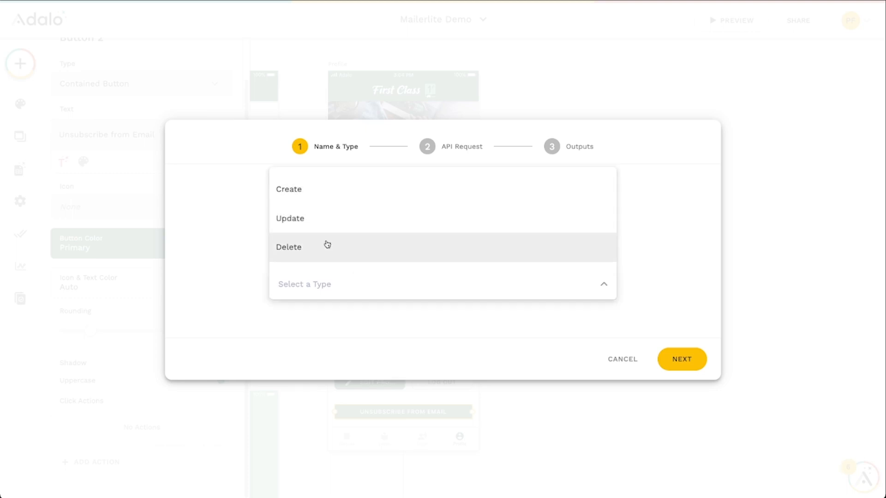
click(302, 249)
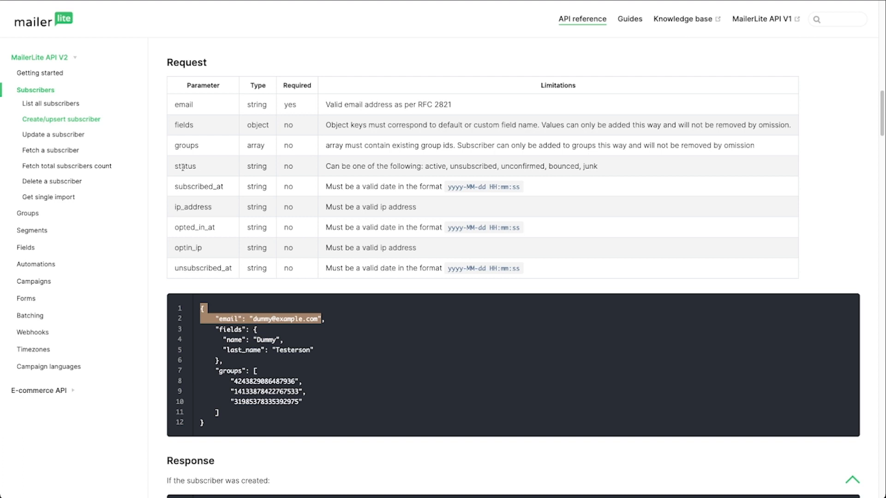
Review the MailerLite API docs for the subscriber status parameter and the Delete a subscriber endpoint
drag(176, 166, 195, 166)
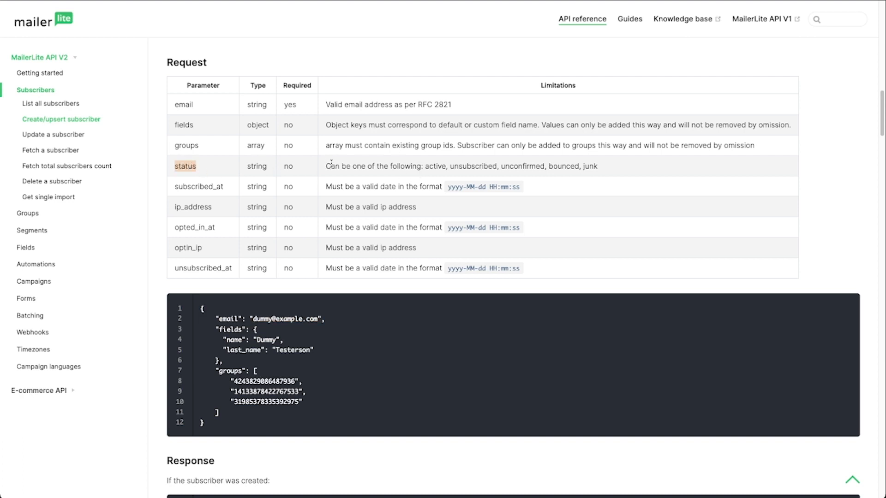
drag(327, 166, 404, 166)
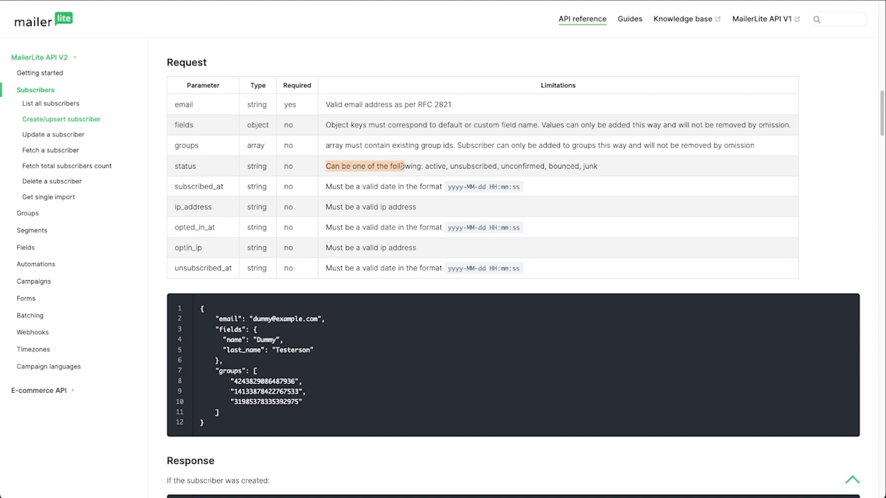
click(53, 183)
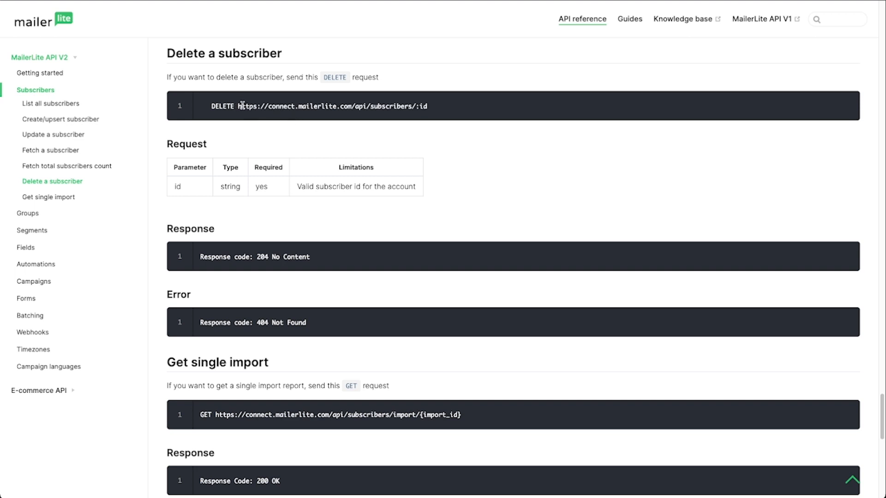
drag(238, 106, 428, 109)
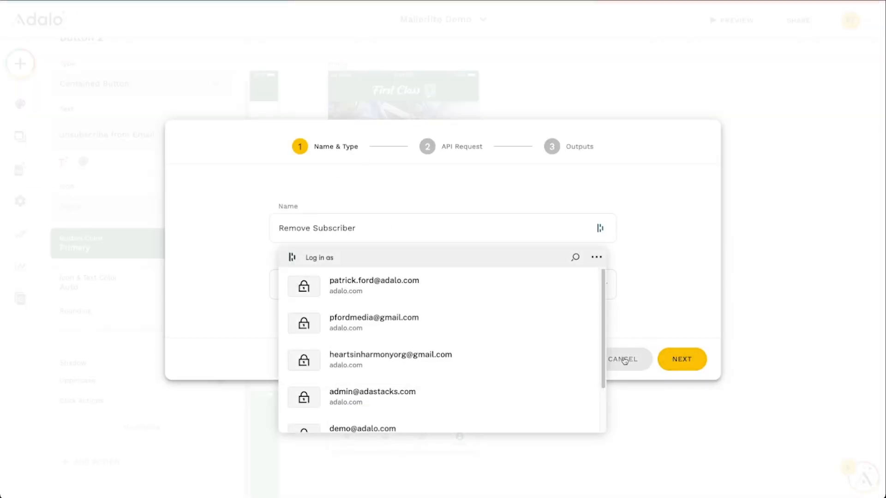
click(625, 360)
Temporarily add the Add Subscriber action to copy its Authorization header's bearer token, then delete that action
click(152, 460)
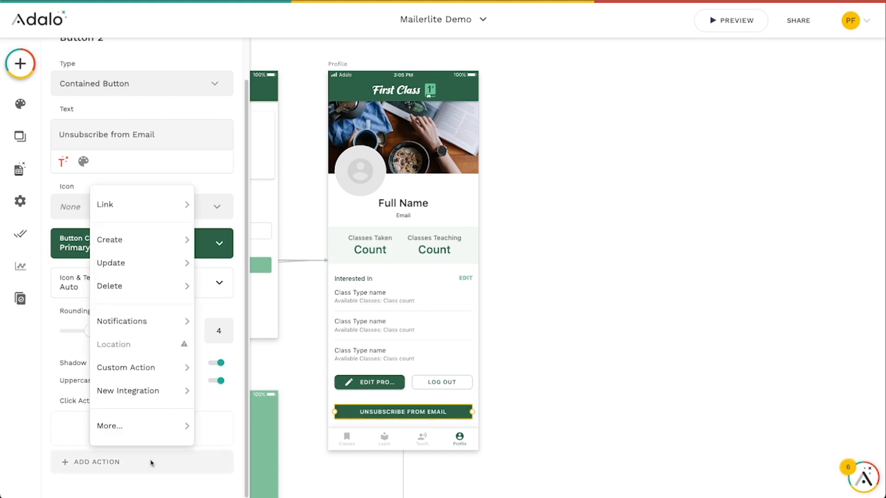
mouse_move(147, 369)
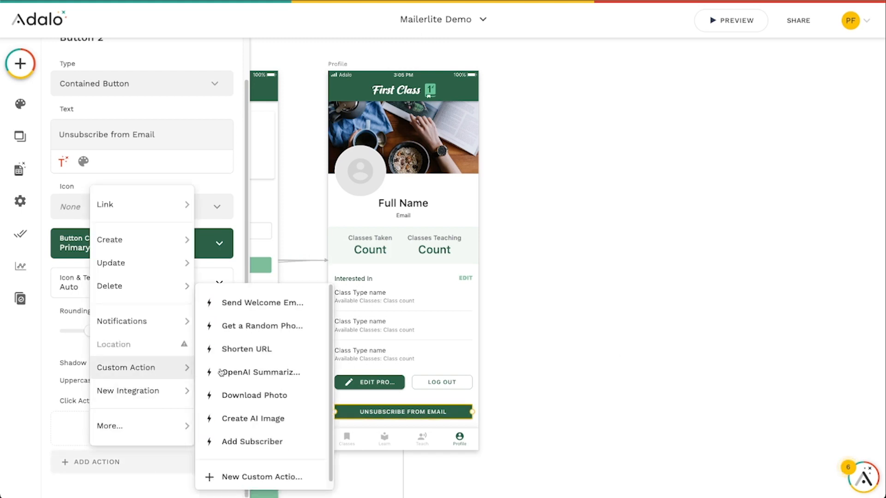
click(252, 442)
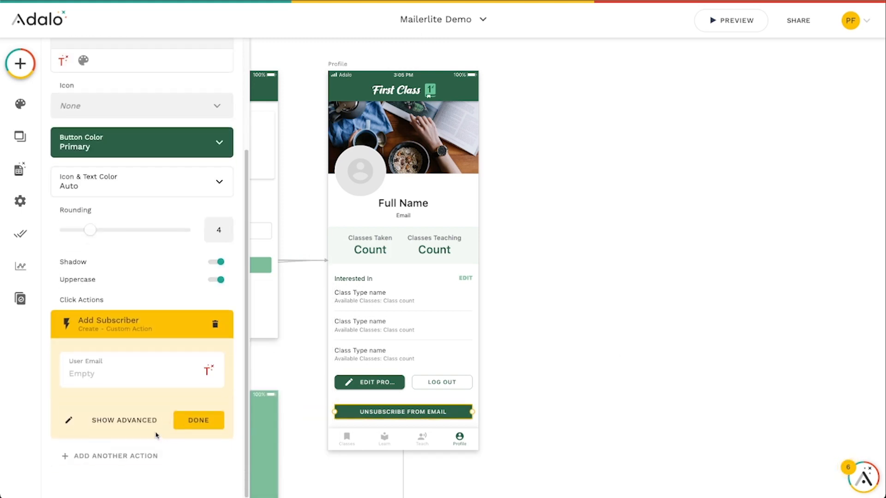
click(69, 420)
click(670, 359)
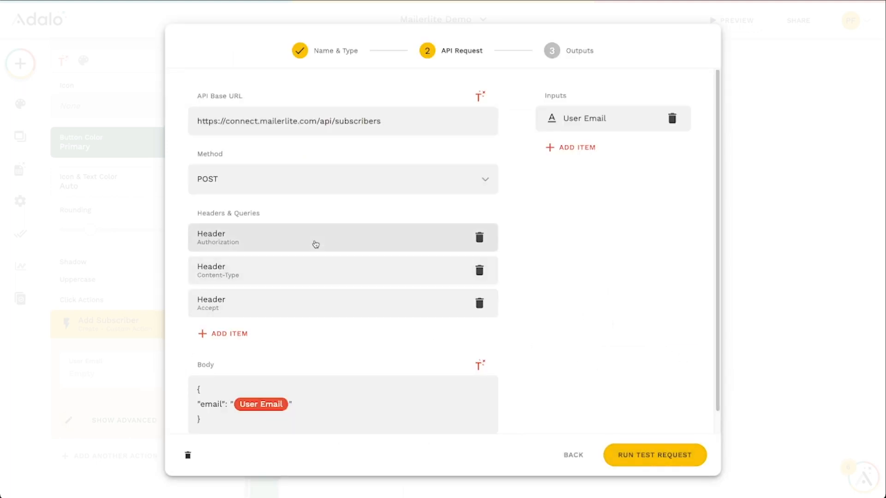
click(309, 242)
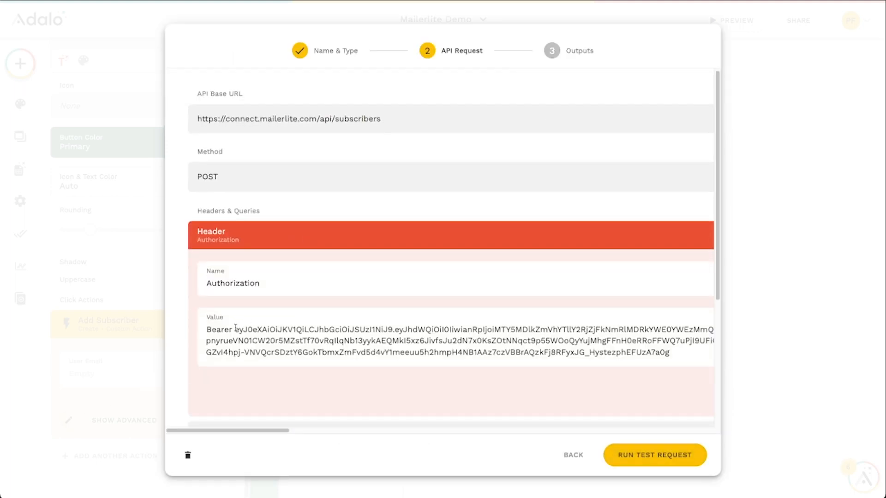
drag(235, 328, 668, 355)
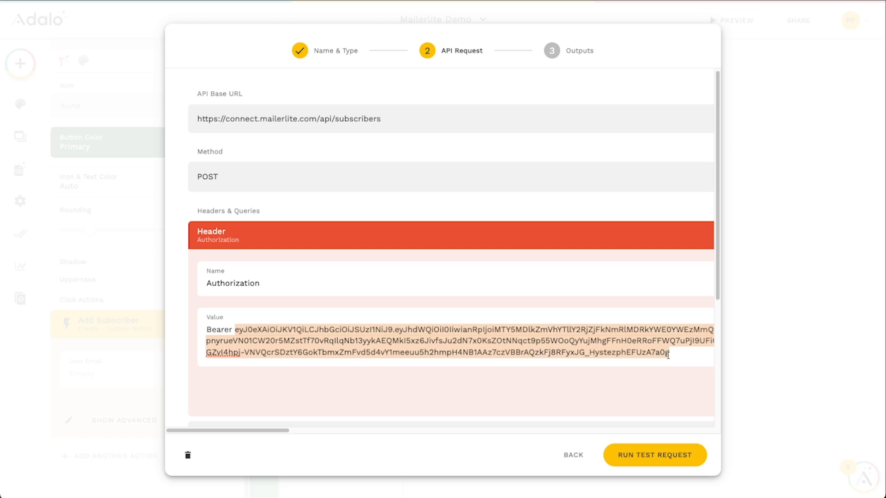
click(573, 455)
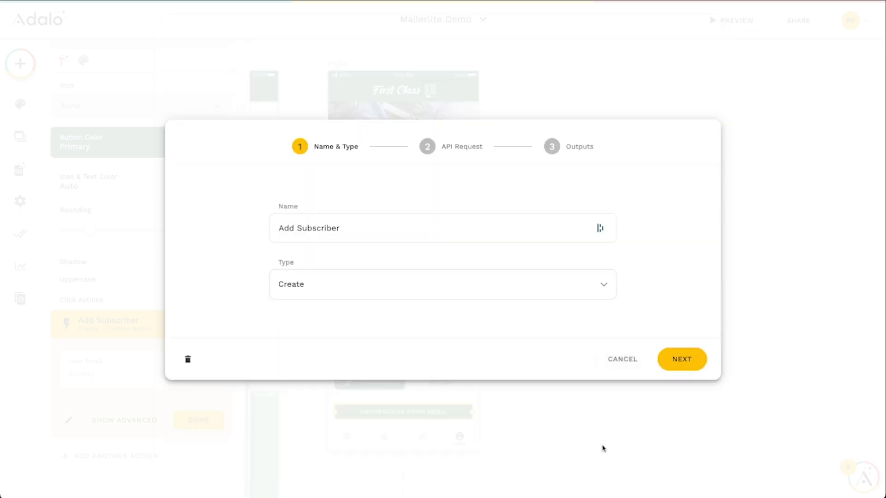
click(623, 359)
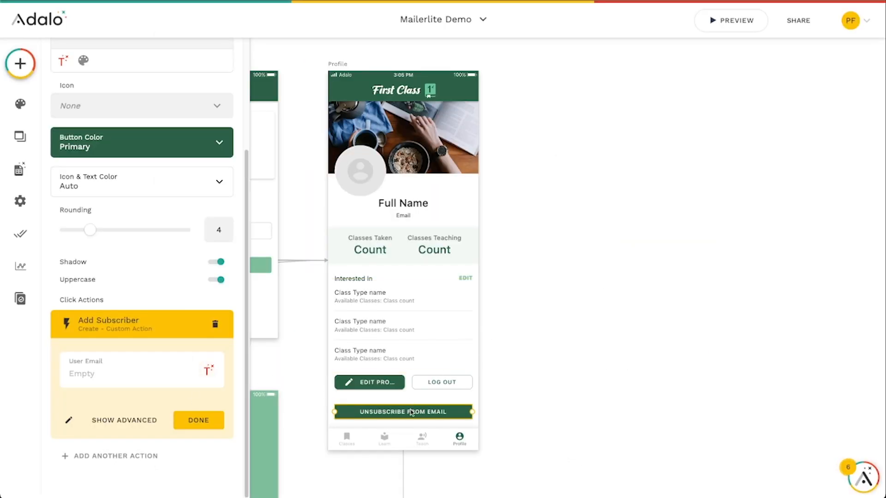
click(215, 324)
Create a new custom action named Remove Subscriber of type Delete and set its method to DELETE
click(112, 459)
mouse_move(141, 369)
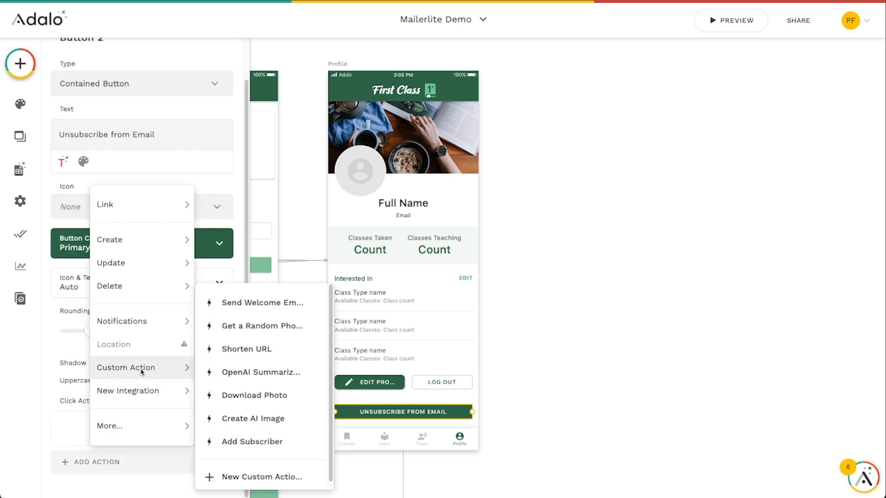
click(272, 474)
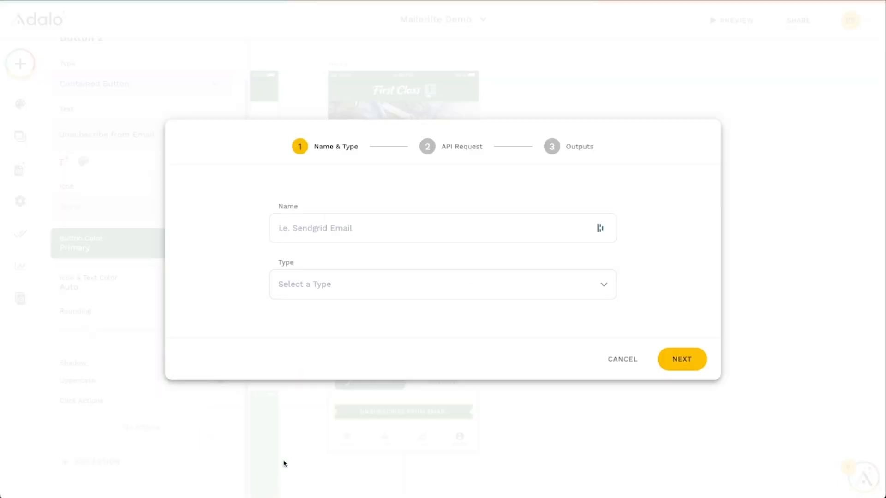
click(320, 230)
text(Remove Subscrob)
click(352, 296)
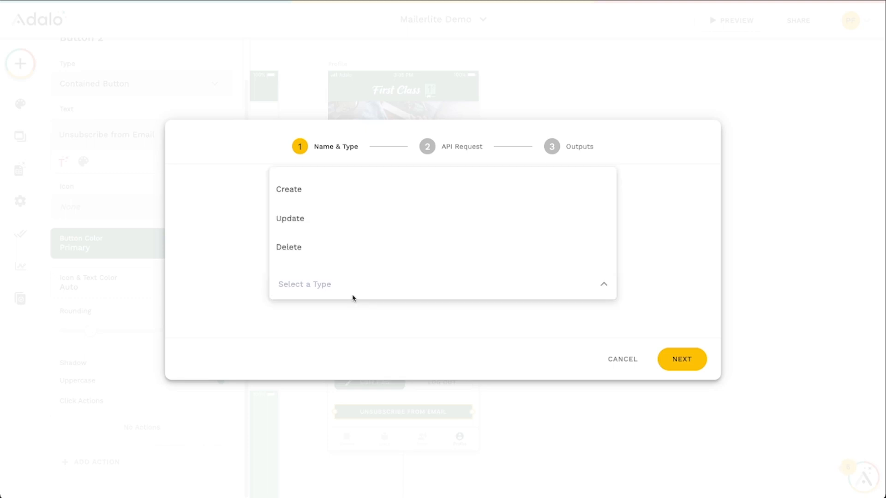
click(349, 251)
click(694, 361)
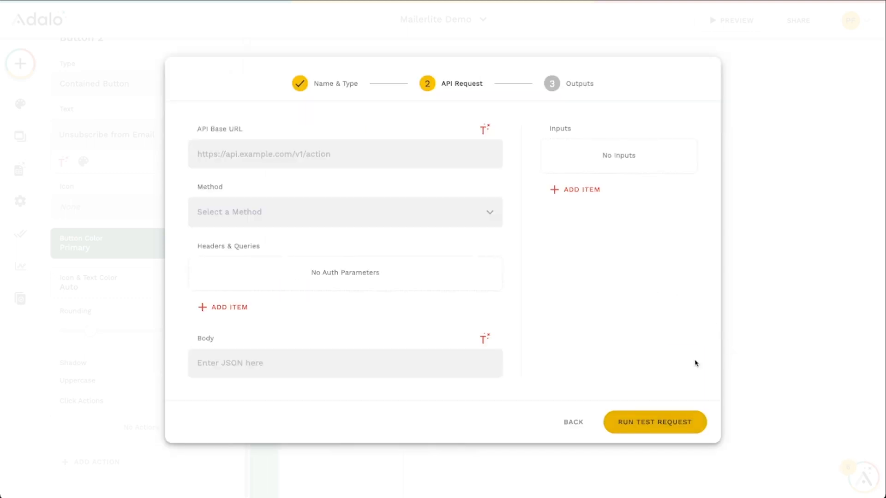
click(297, 211)
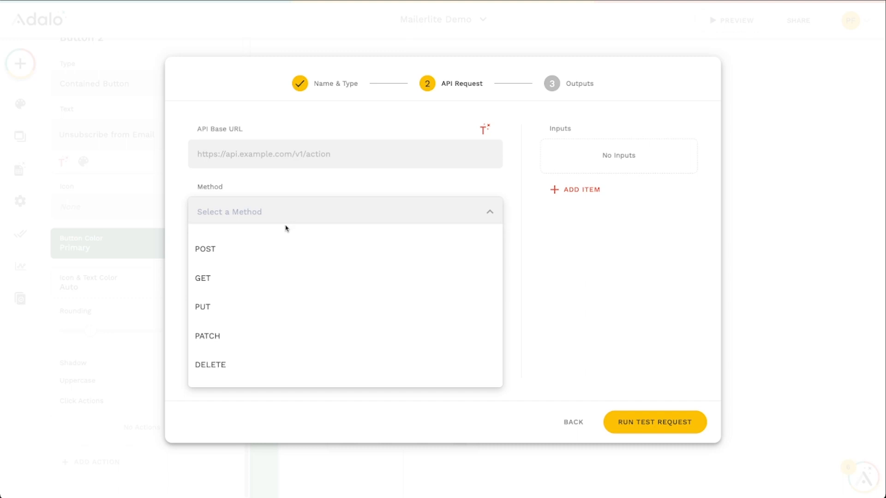
click(239, 364)
Add an Authorization header whose value is Bearer followed by the pasted API token
click(247, 307)
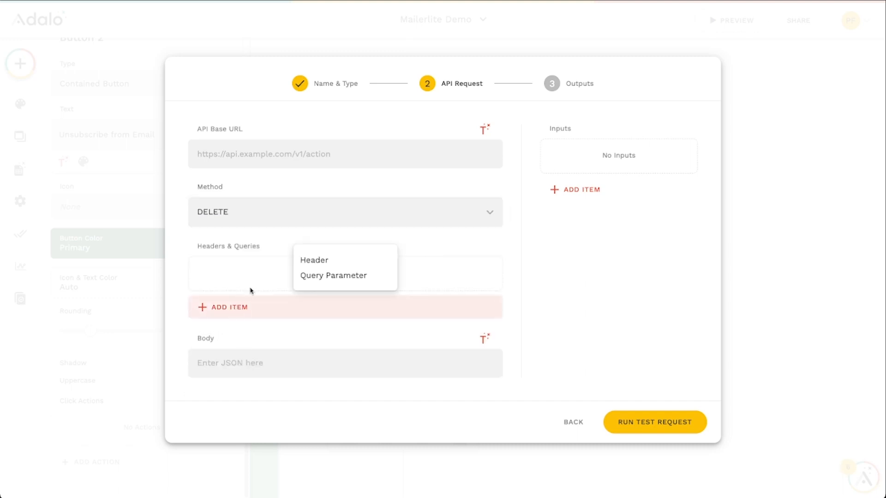
click(313, 259)
click(274, 286)
text(Auth)
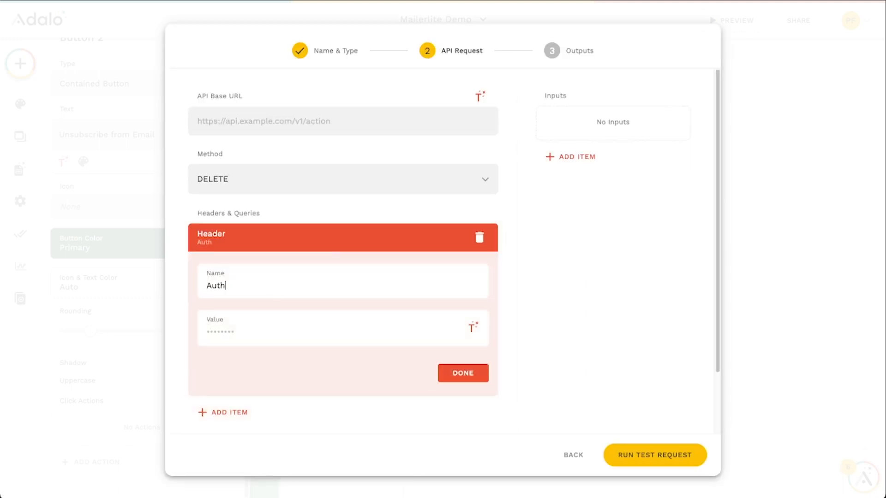
text(orization)
click(267, 330)
text(Bearer)
key(ctrl+v)
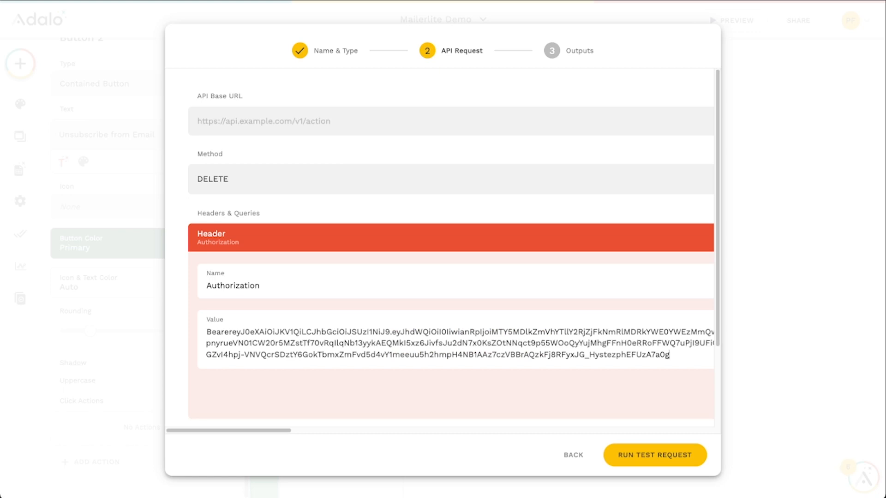
click(232, 332)
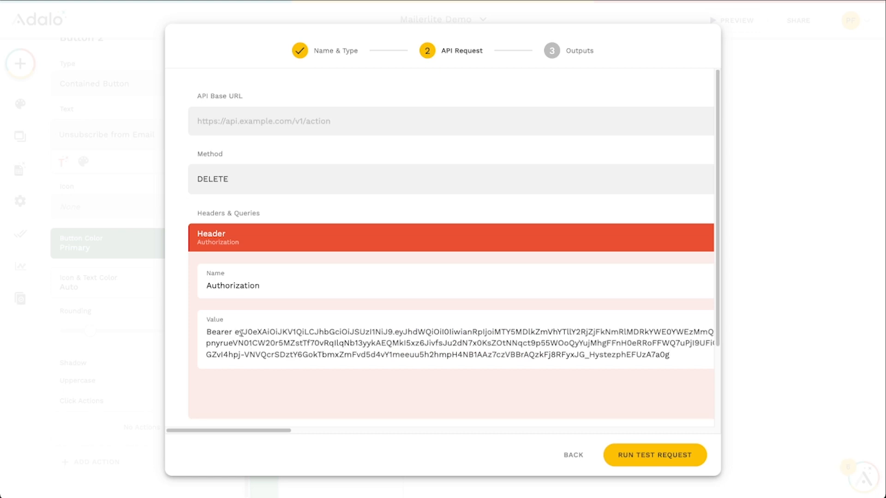
click(533, 250)
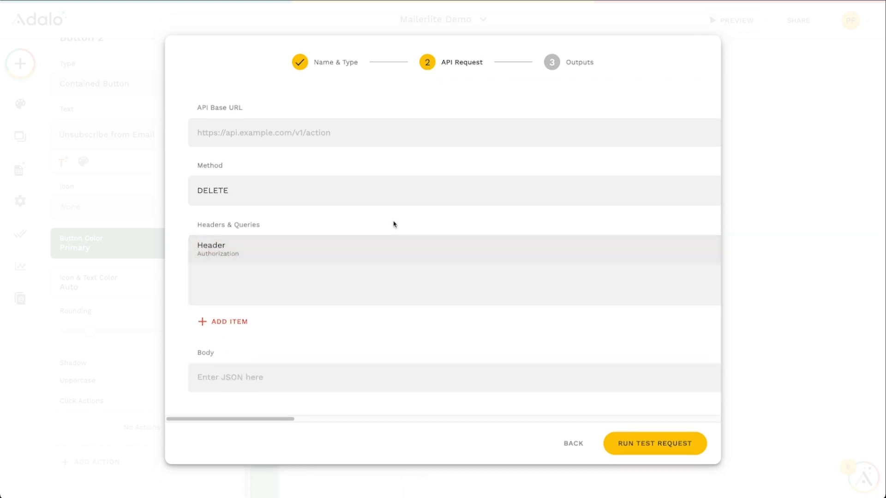
Add a Content-Type header with the value application/json
click(280, 303)
click(316, 257)
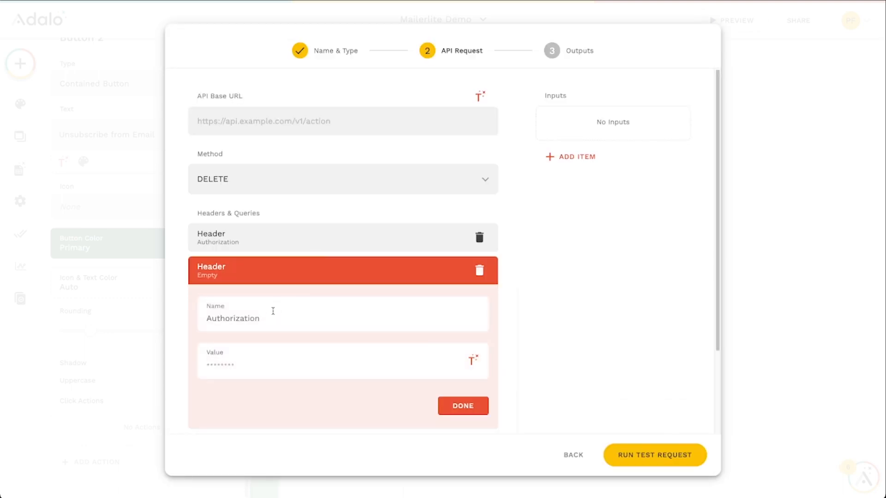
text(Content)
text(-Thyp)
text(ype)
text(application/json)
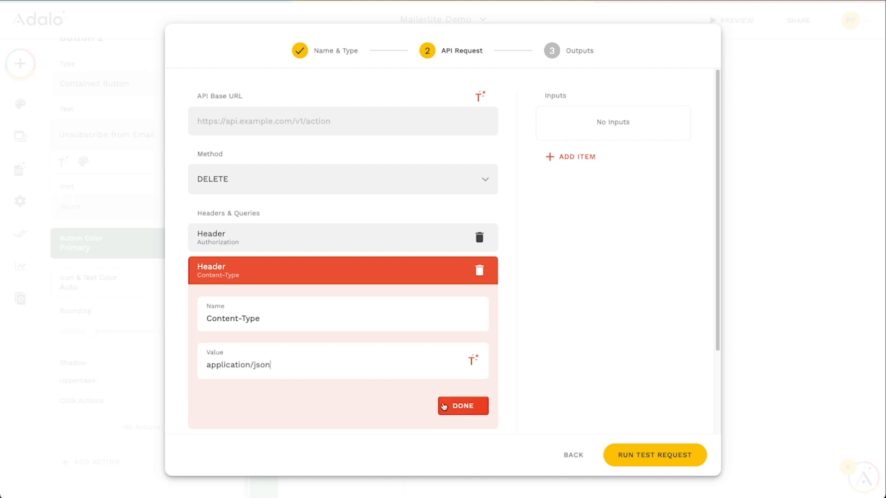
key(shift+Right)
key(shift+Right)
key(shift+Right)
key(shift+Right)
key(shift+Right)
key(shift+Right)
key(shift+Right)
key(shift+Right)
key(shift+Right)
key(shift+Right)
key(shift+Right)
key(shift+Right)
key(shift+Right)
key(shift+Right)
key(shift+Right)
key(shift+Right)
key(ctrl+c)
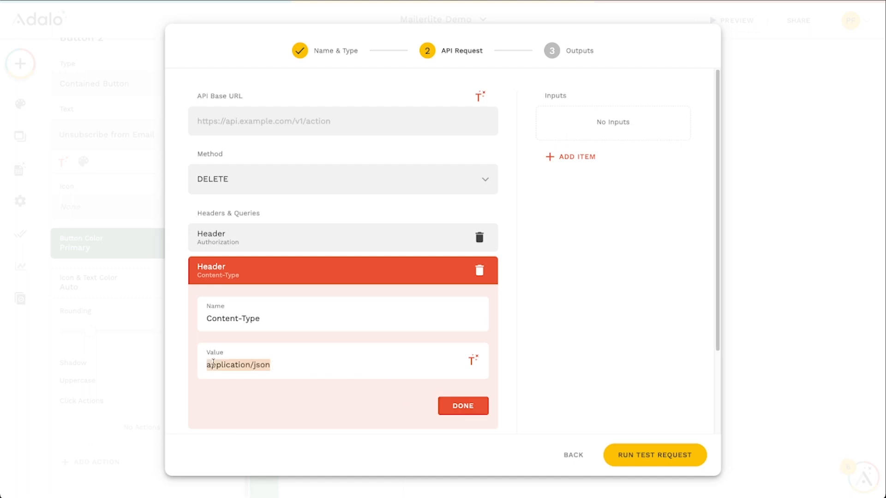
click(463, 405)
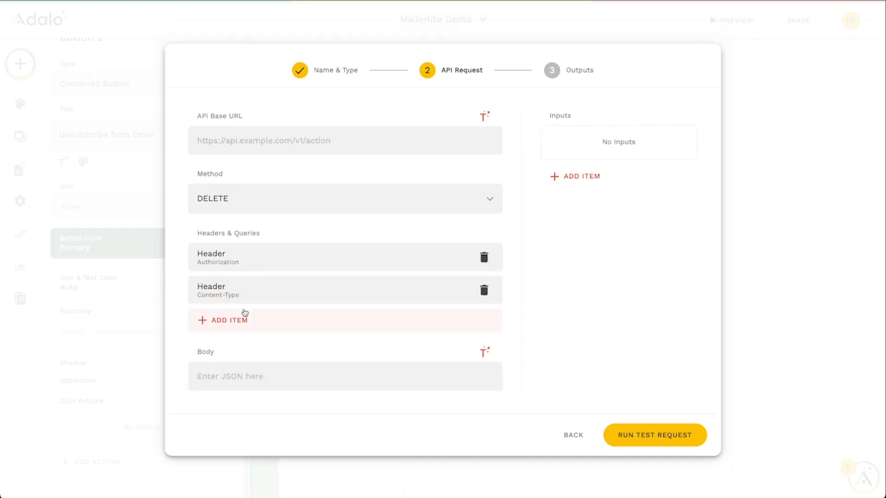
Add an Accept header with the value application/json
click(257, 320)
click(316, 273)
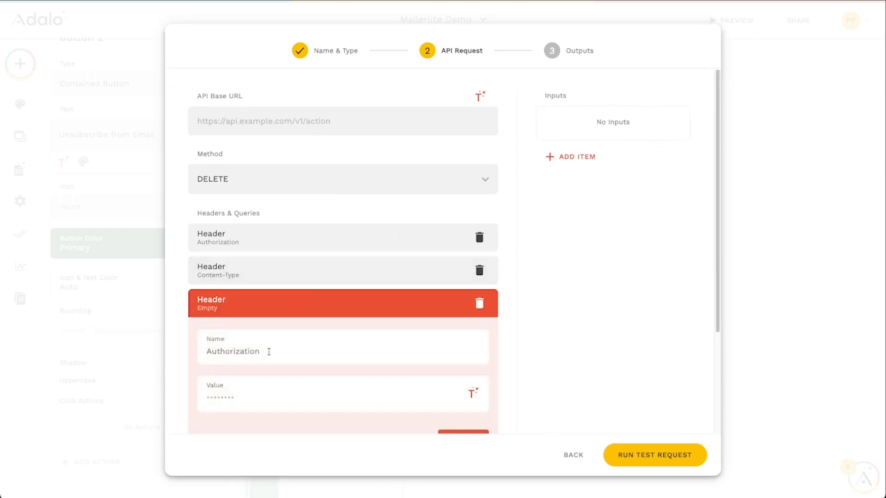
text(Accept)
click(264, 394)
key(ctrl+v)
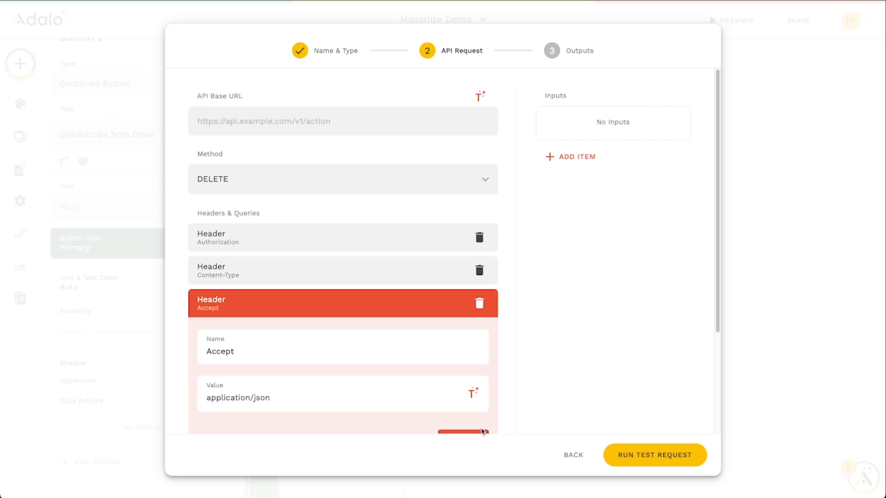
Add a Text input named Mailerlite ID to the custom action
click(482, 434)
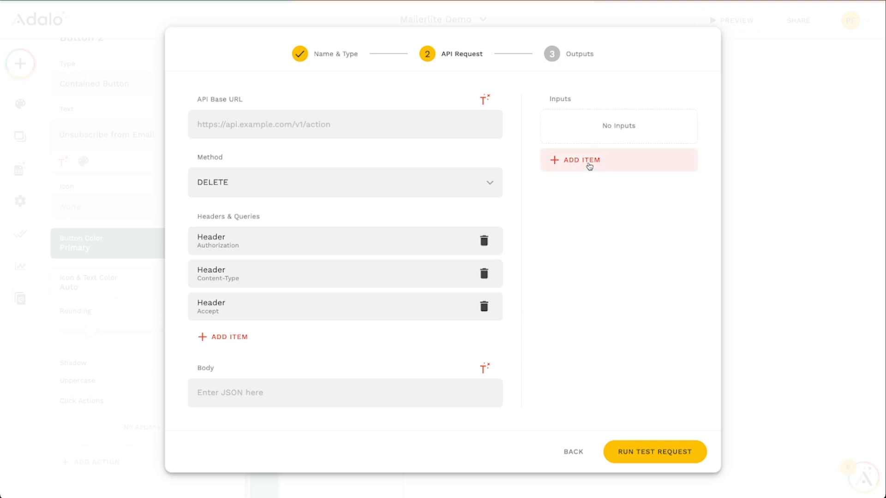
click(587, 161)
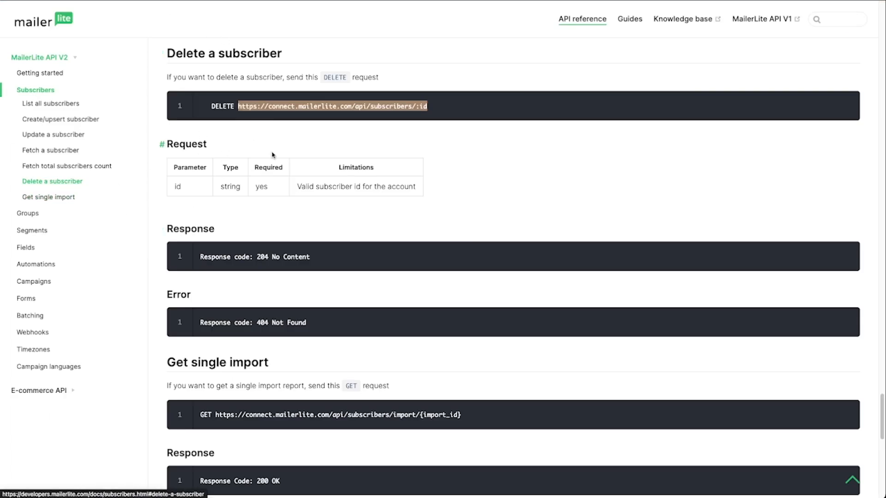
scroll(210, 174, down, 1)
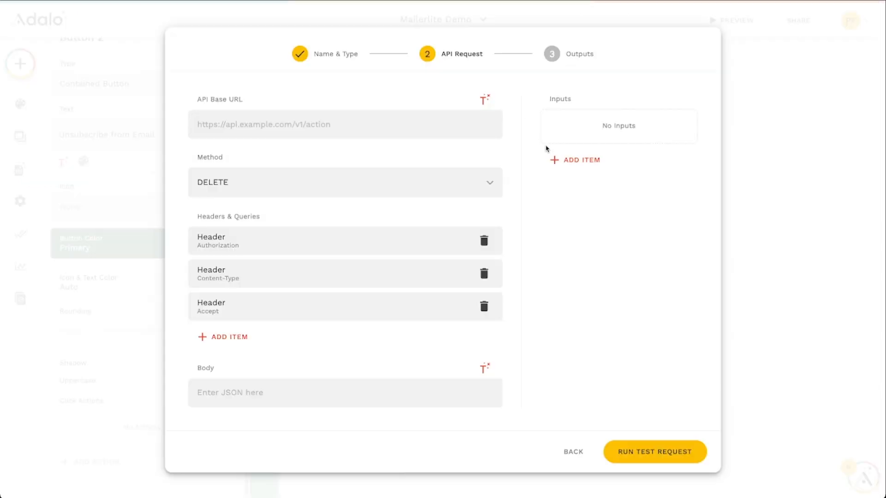
click(553, 159)
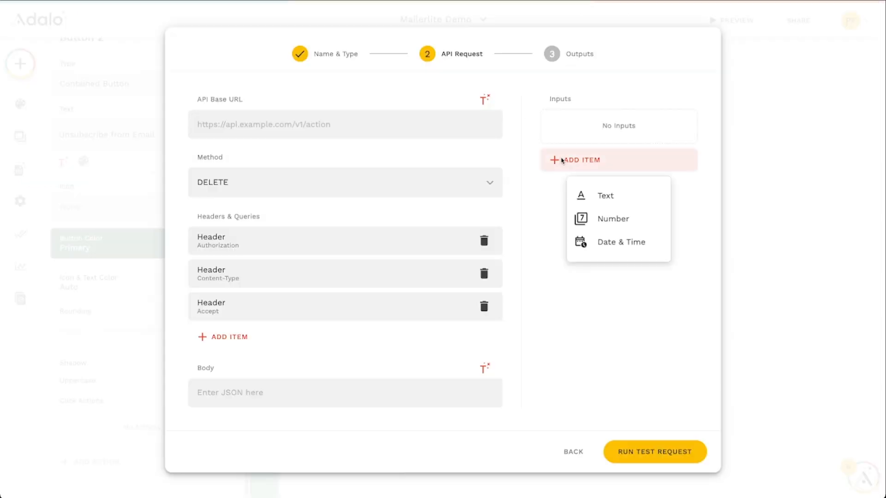
click(600, 197)
triple_click(595, 218)
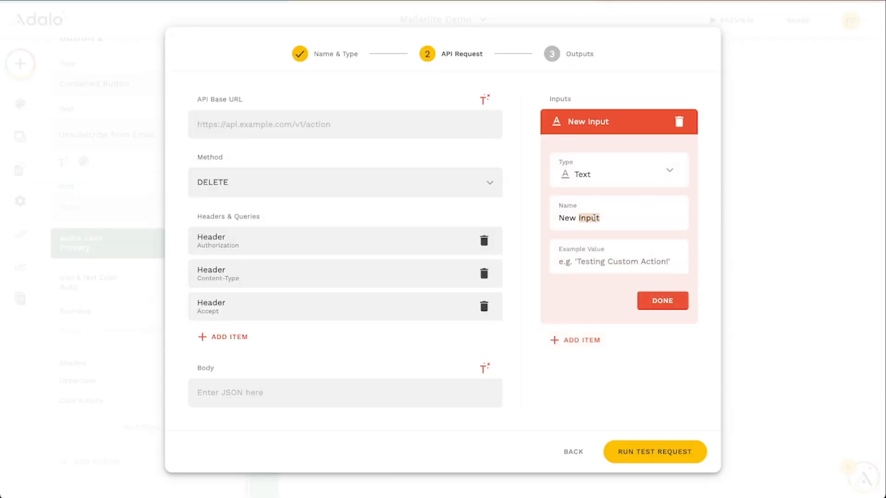
text(Mailerl)
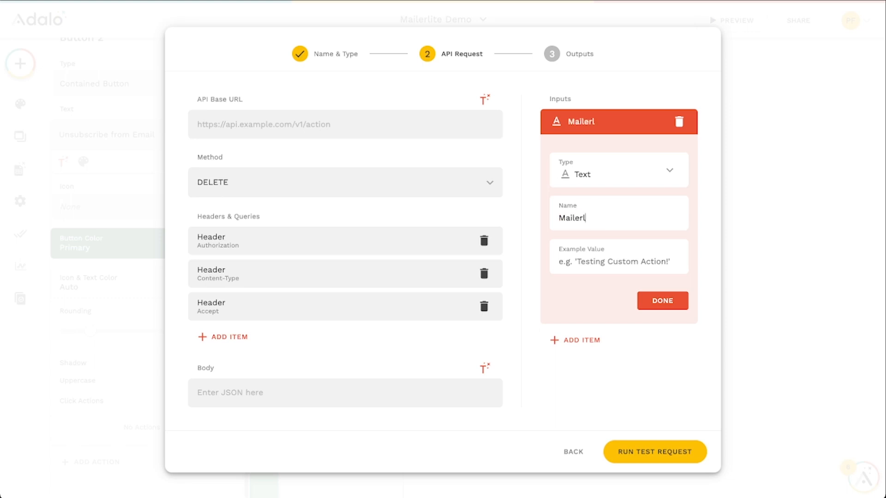
text(ite ID)
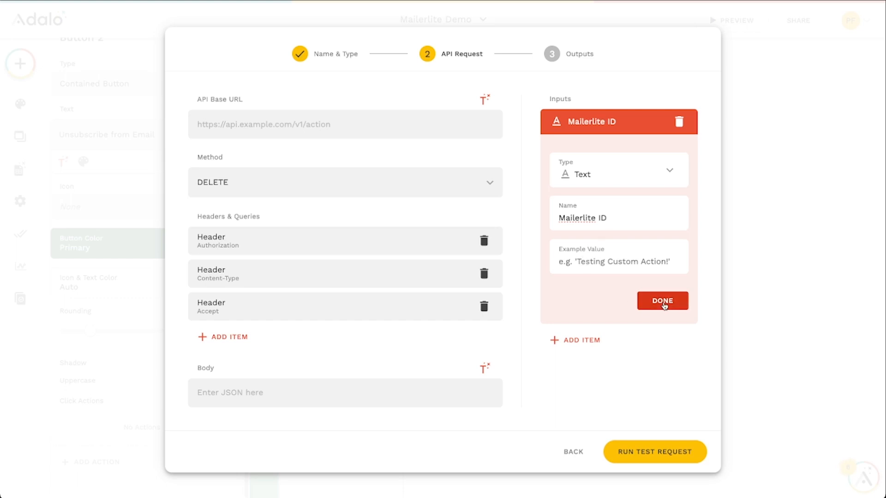
click(662, 305)
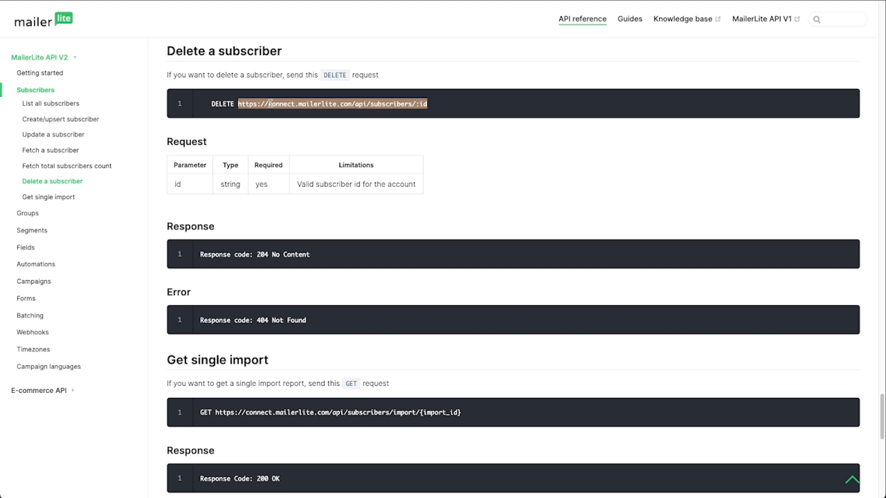
Set the API base URL to the copied MailerLite delete-subscriber endpoint, replacing :id with the Mailerlite ID input
right_click(271, 103)
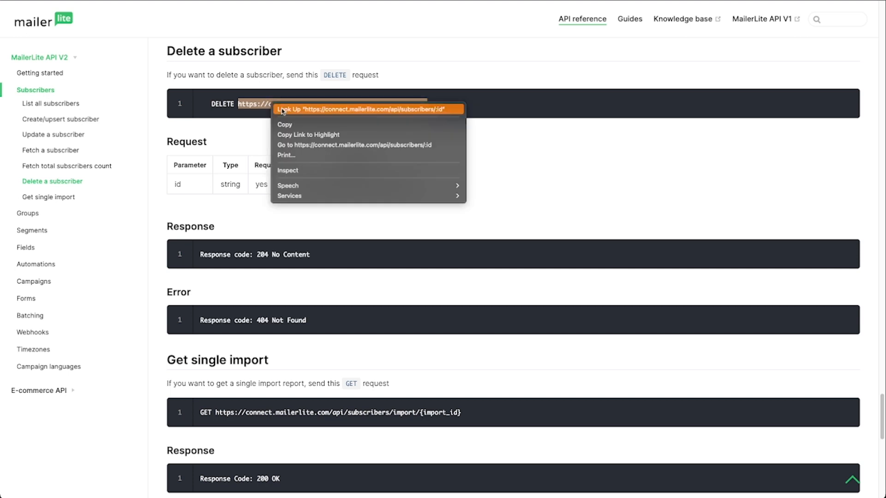
click(279, 123)
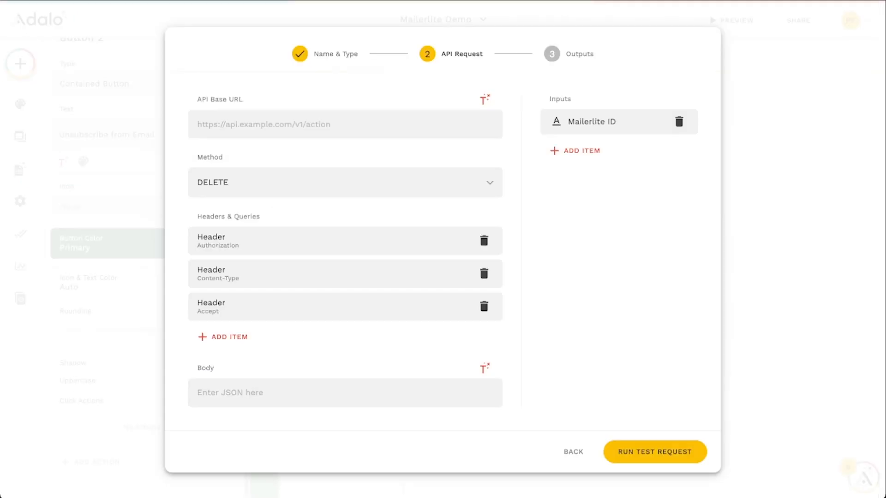
click(266, 123)
key(ctrl+v)
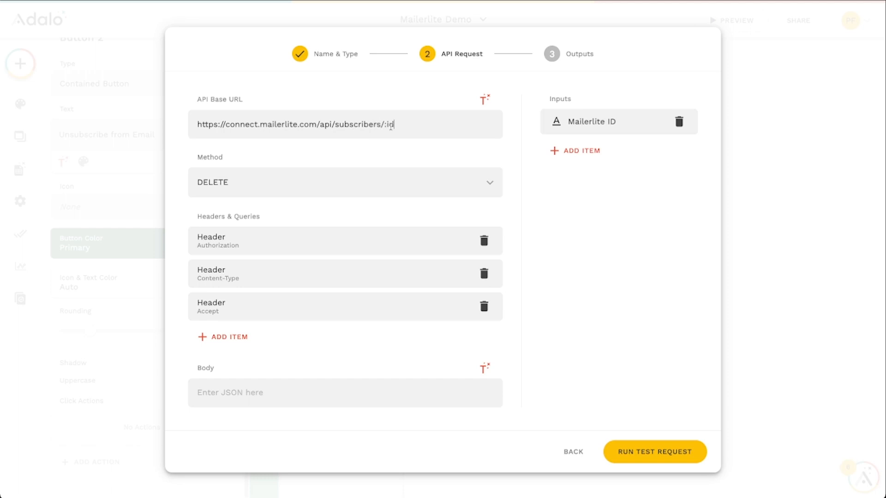
key(BackSpace)
key(BackSpace)
key(BackSpace)
click(485, 100)
click(438, 137)
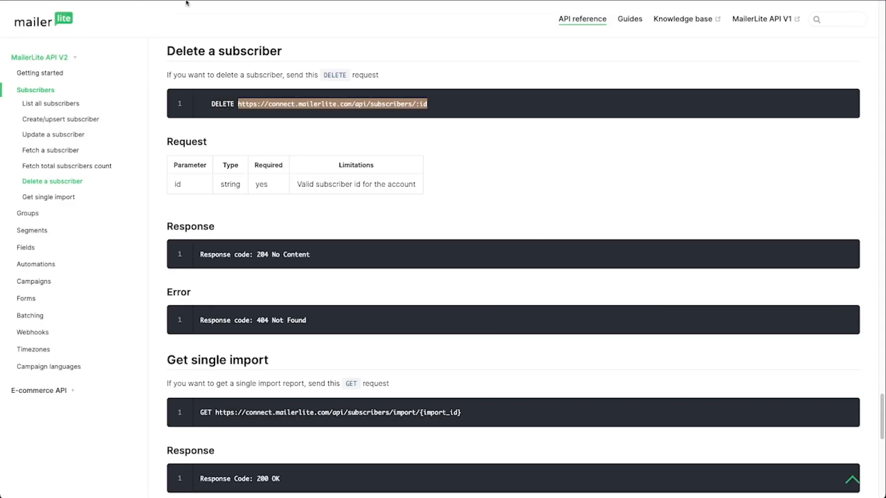
Log in to MailerLite in a new tab and open the test subscriber's details from the subscriber list
key(ctrl+t)
text(mail)
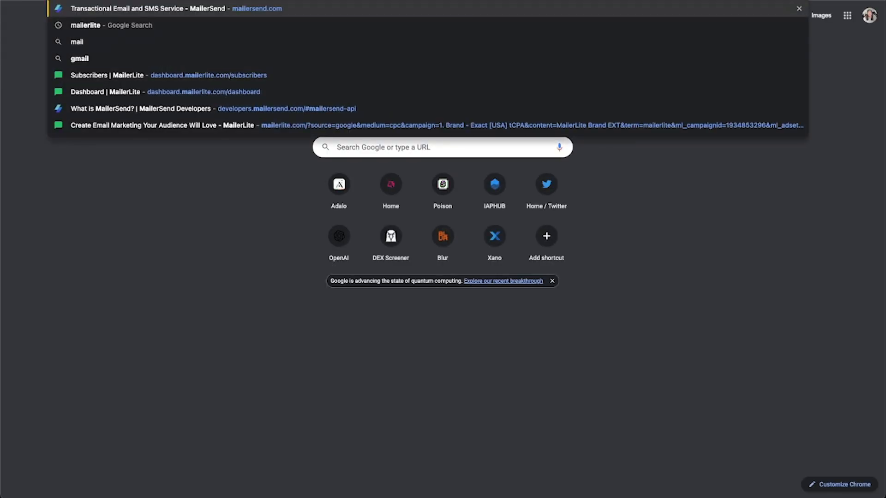
text(erlite)
key(Return)
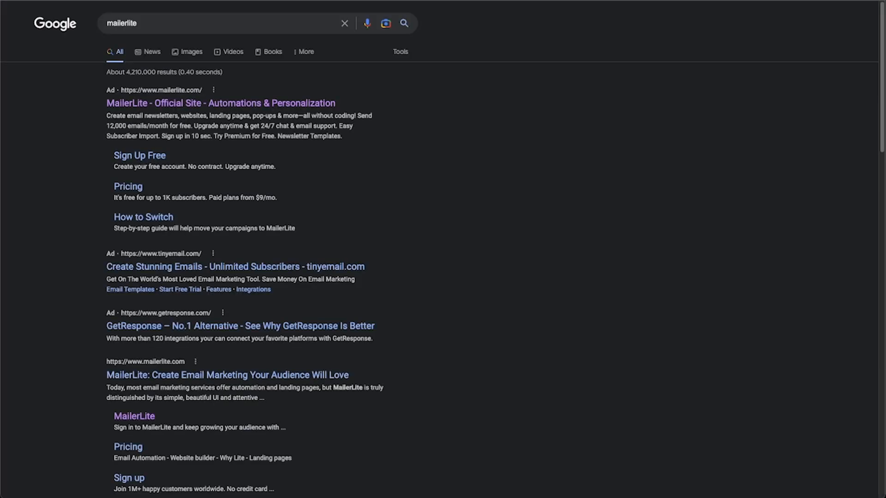
click(202, 103)
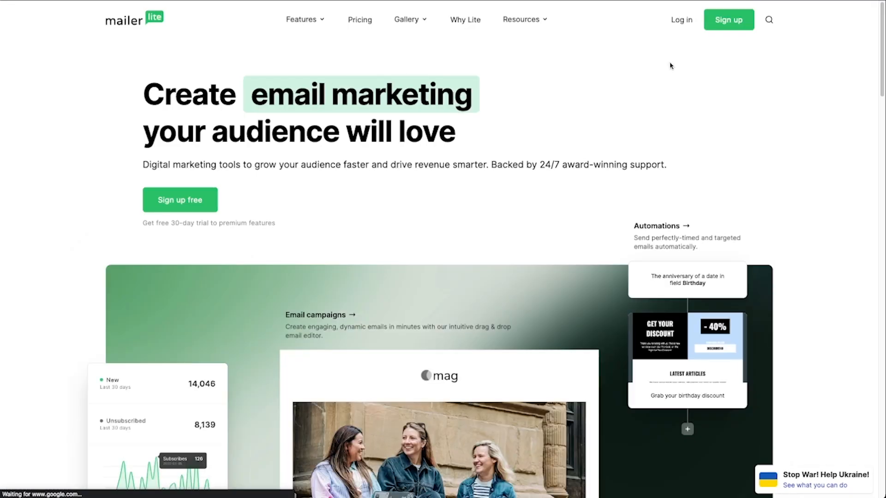
click(678, 21)
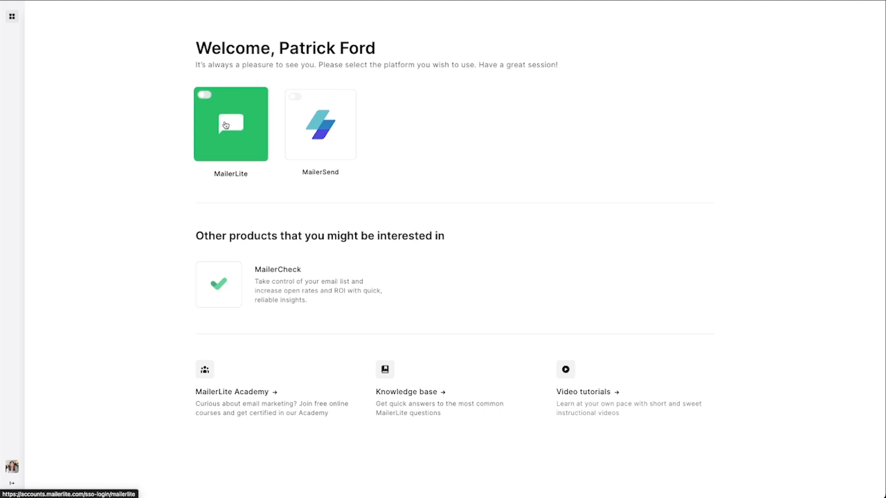
click(238, 133)
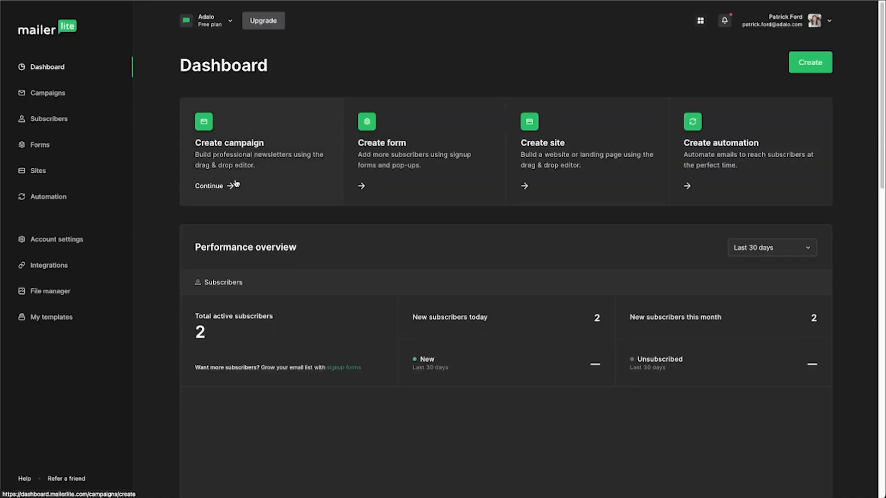
click(48, 119)
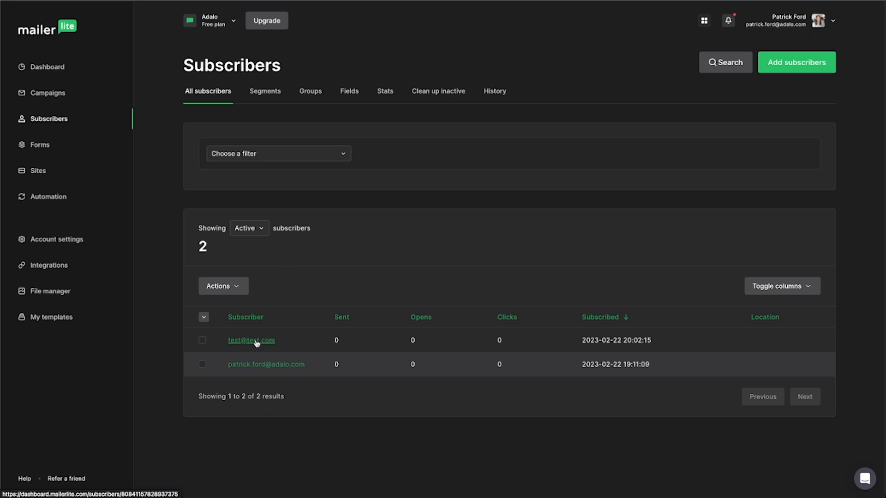
click(256, 342)
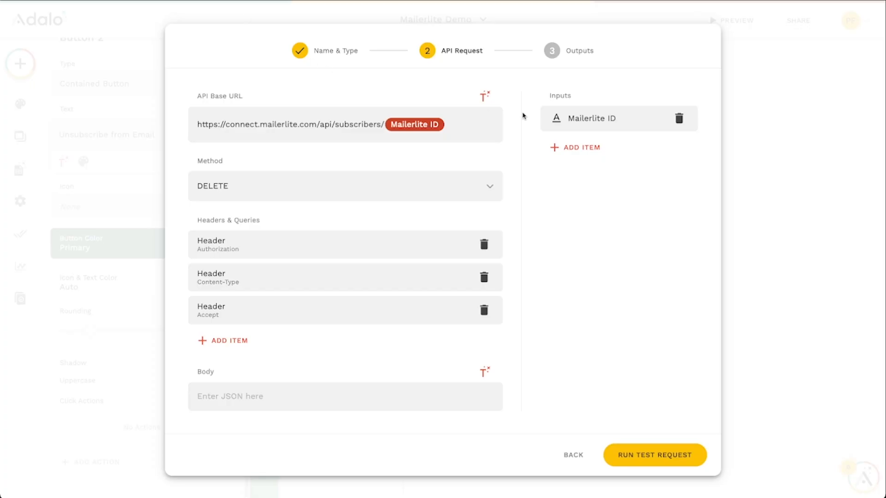
Paste the test subscriber's ID as the Mailerlite ID input's example value
click(591, 119)
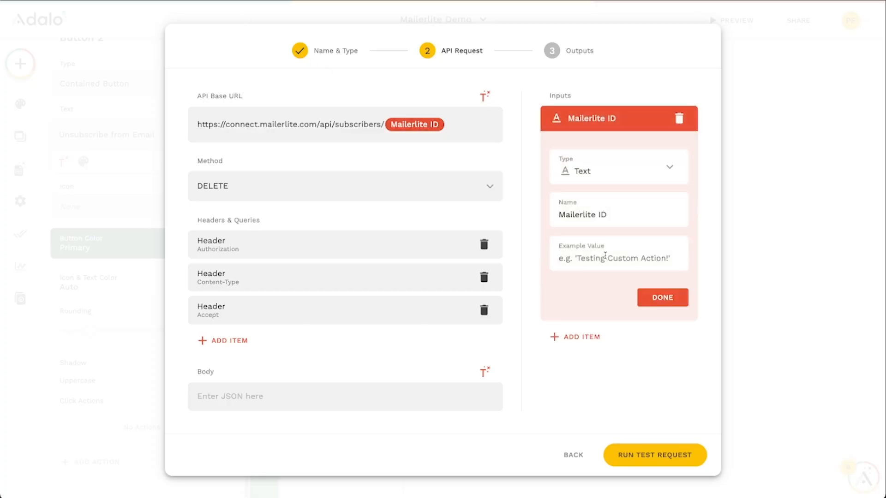
key(ctrl+v)
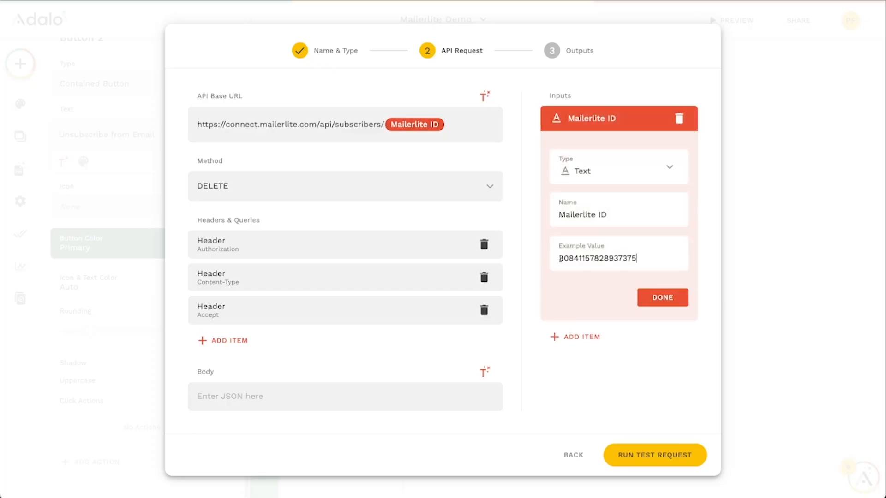
click(666, 300)
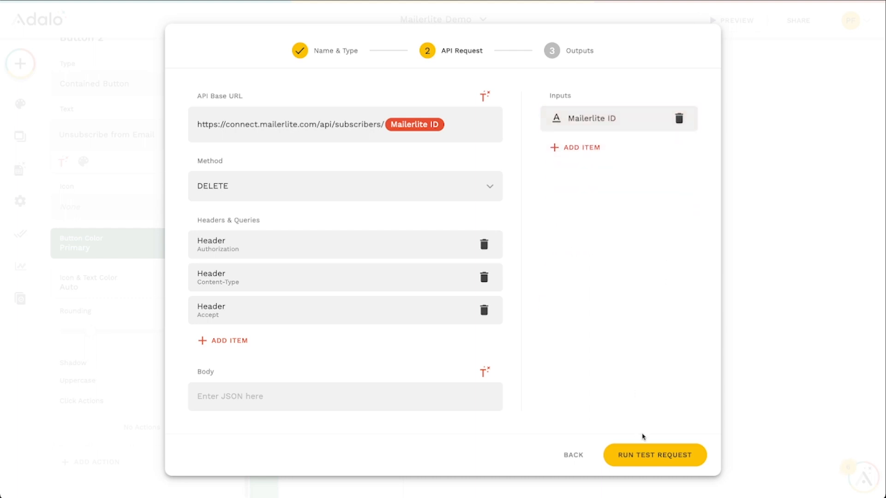
Run the test request and save the custom action
click(657, 455)
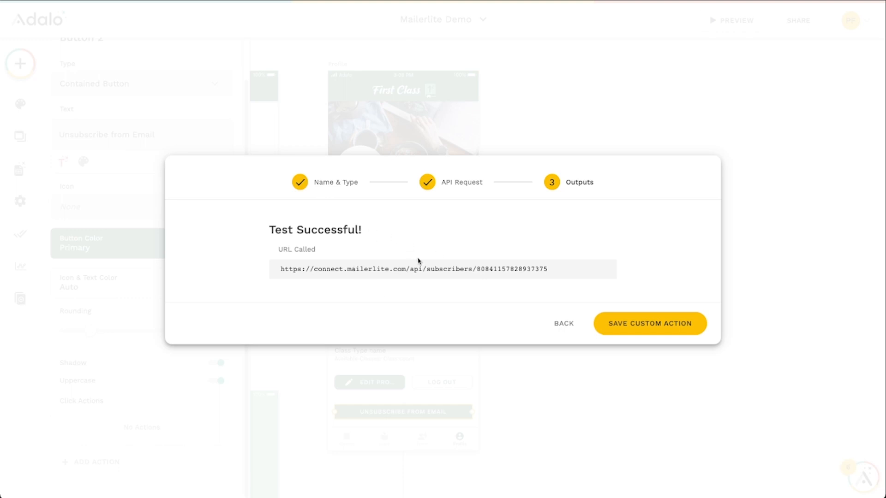
click(650, 325)
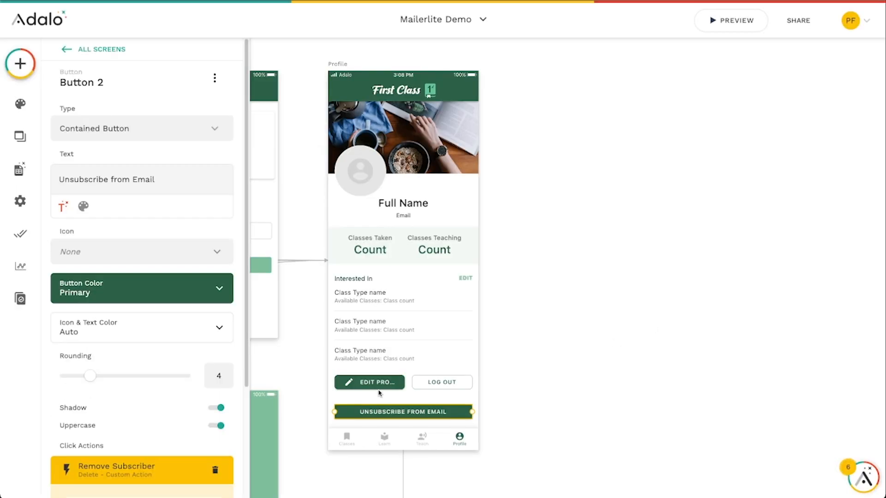
scroll(168, 474, down, 1)
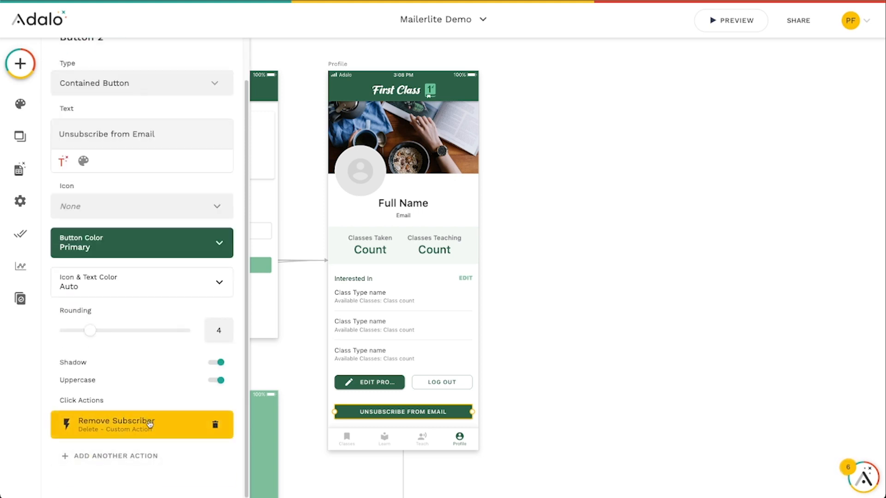